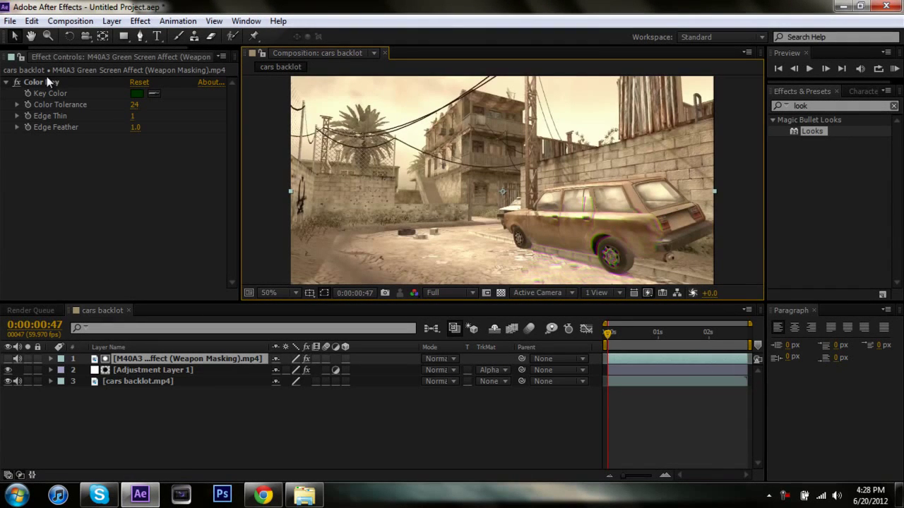
- Reposition the rifle layer in the frame and toggle the adjustment layer's effect off and on
left_click_drag(493, 239, 455, 190)
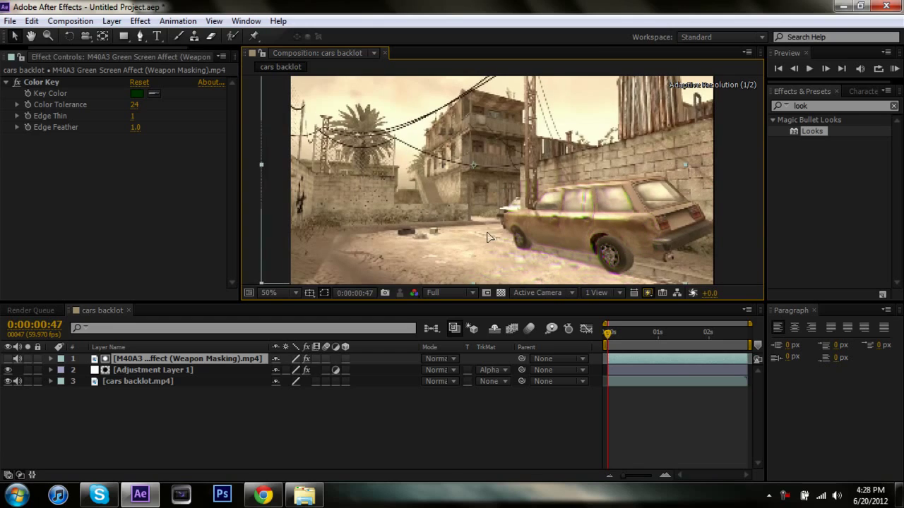
left_click_drag(580, 202, 597, 186)
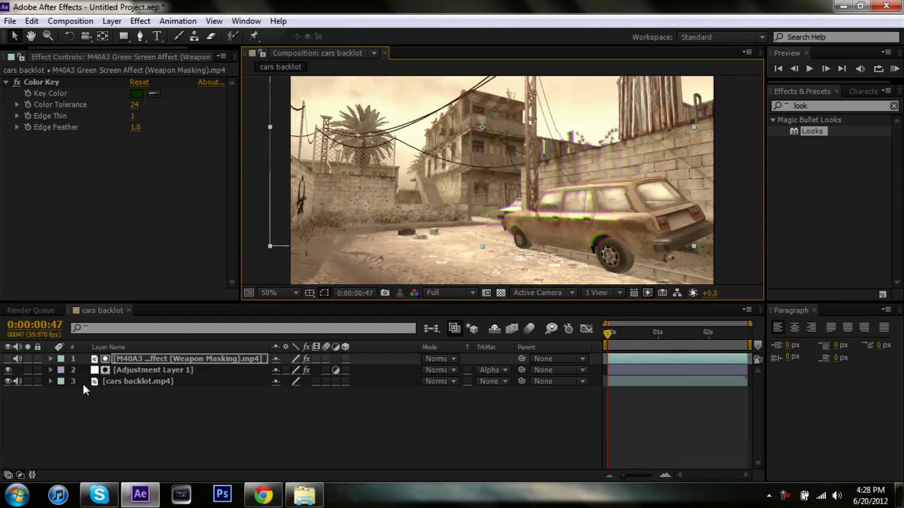
left_click(7, 369)
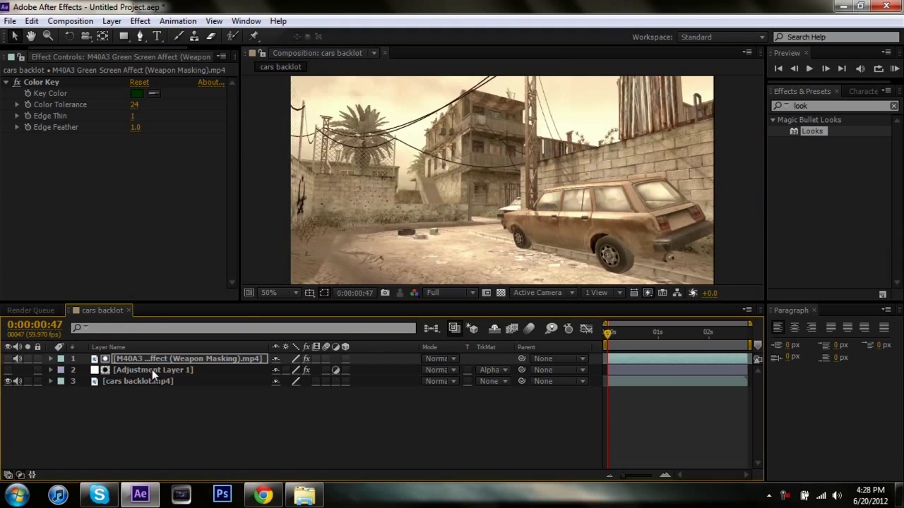
left_click_drag(524, 203, 518, 225)
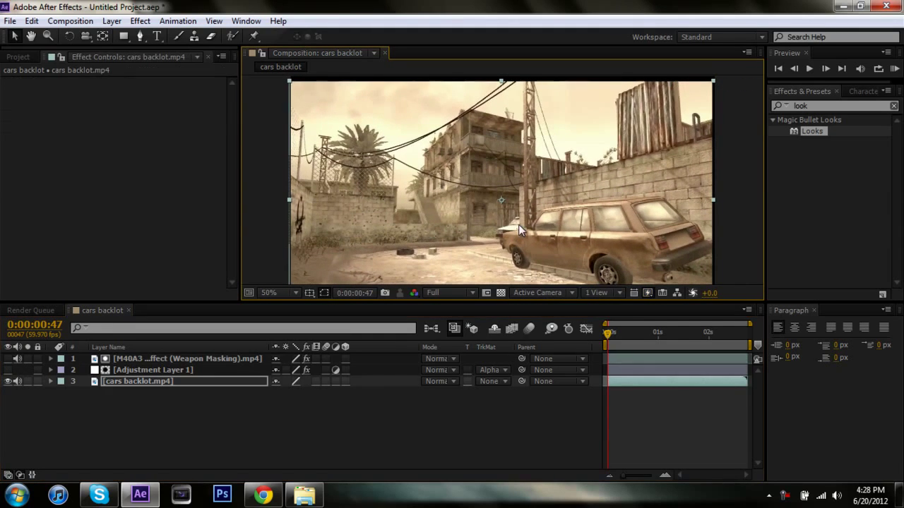
key("ctrl+z")
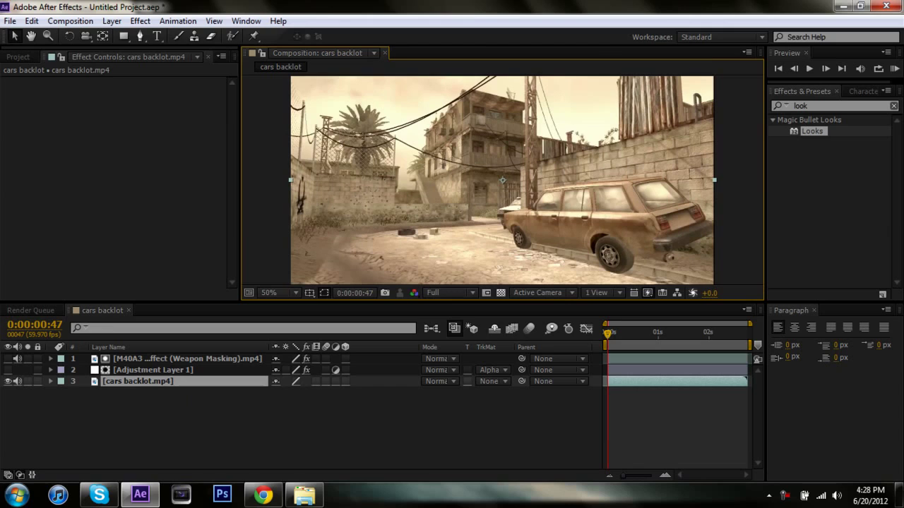
left_click(9, 370)
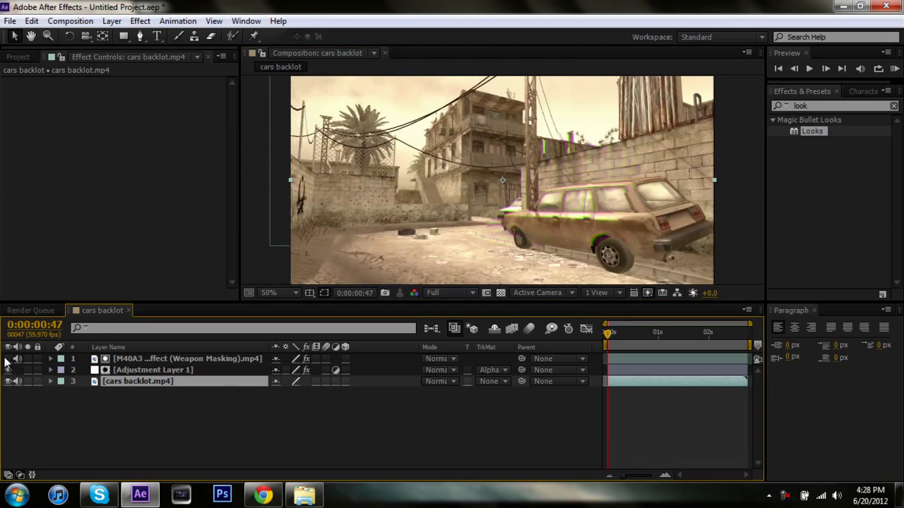
- Set cars backlot's track matte to None, then nudge the backlot and rifle layers down-right
left_click(487, 382)
left_click(494, 384)
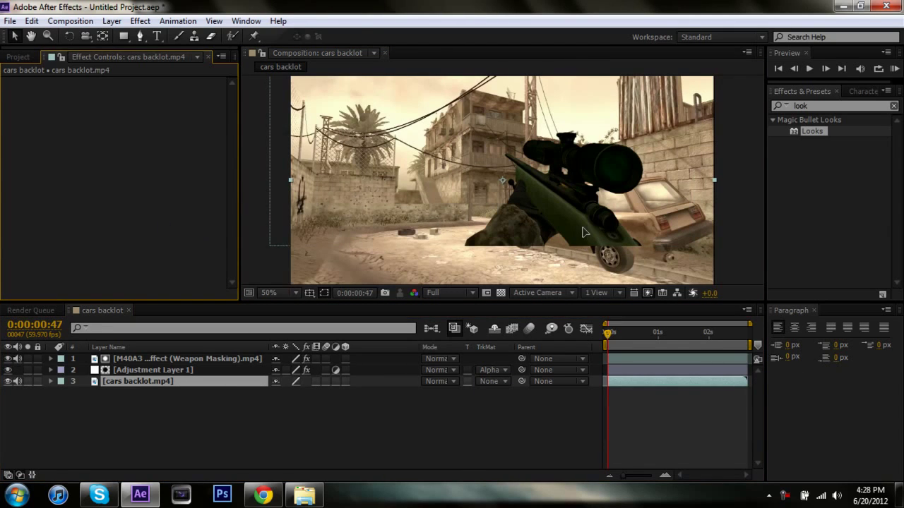
left_click_drag(583, 231, 590, 257)
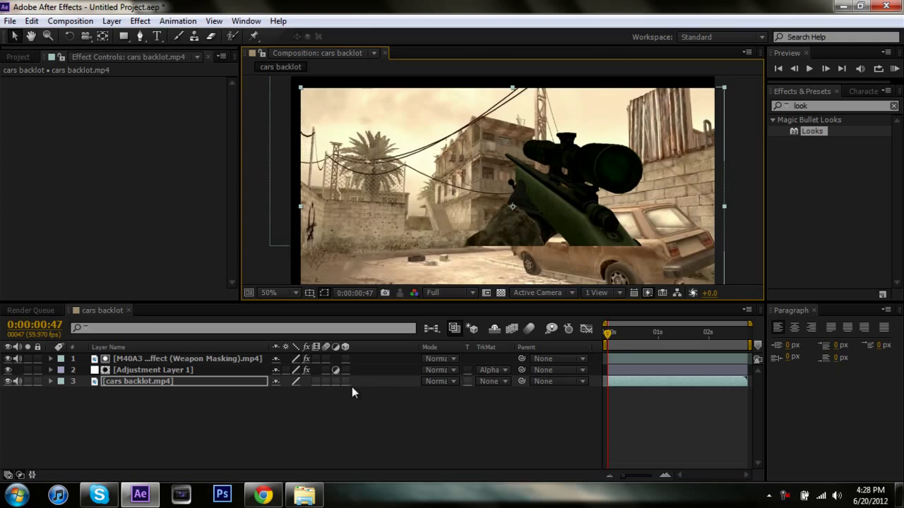
left_click(148, 360)
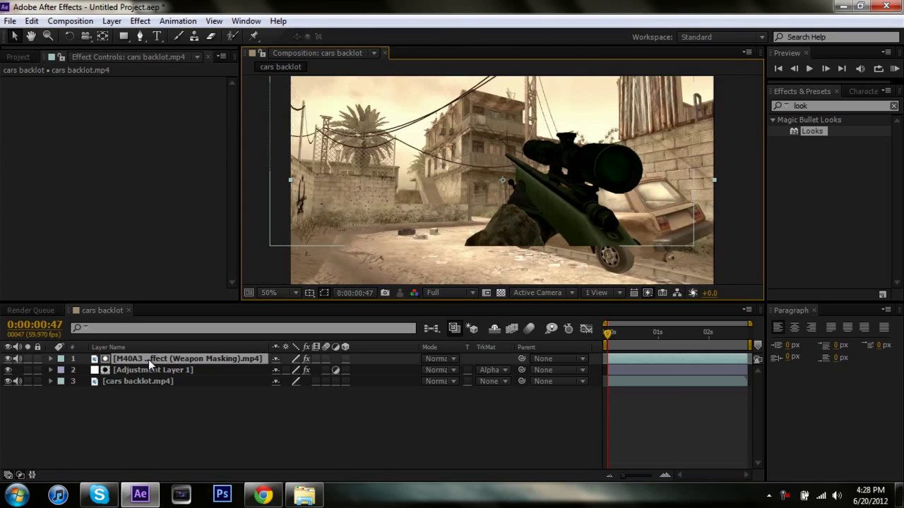
mouse_move(546, 218)
left_mouse_down()
mouse_move(573, 255)
mouse_move(559, 255)
left_mouse_up()
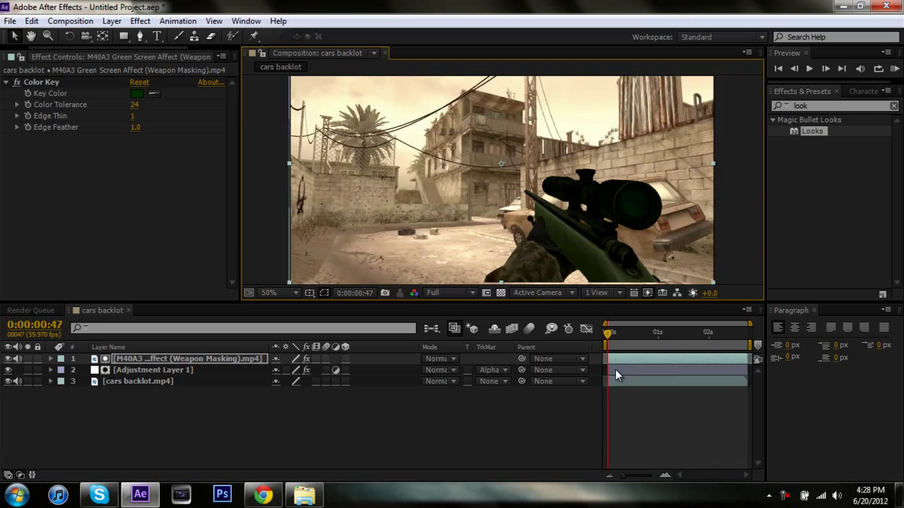
- Delete the rifle's Color Key effect, then delete the rifle and adjustment layers
left_click(36, 83)
key("Delete")
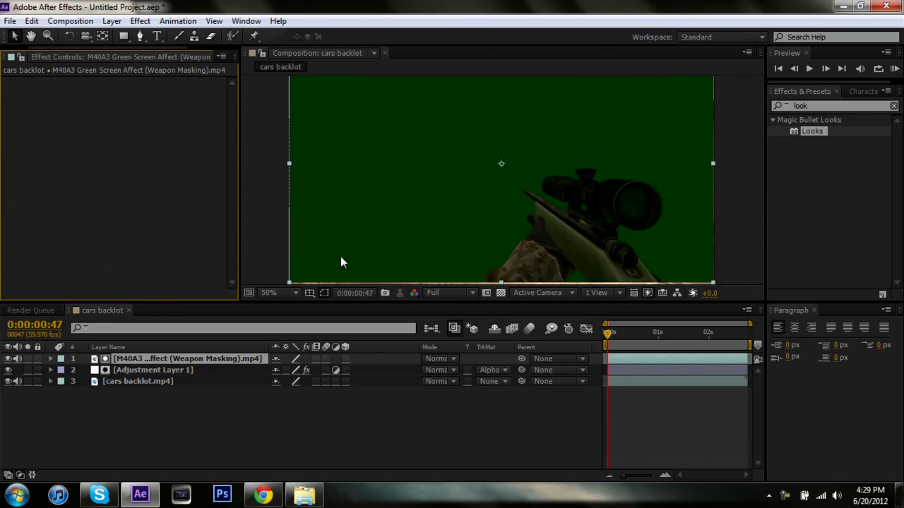
left_click(148, 373, "shift")
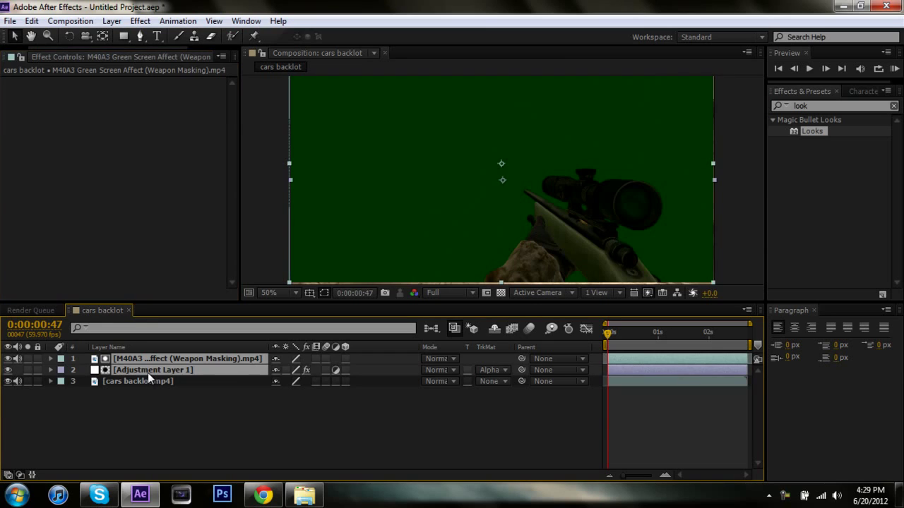
key("Delete")
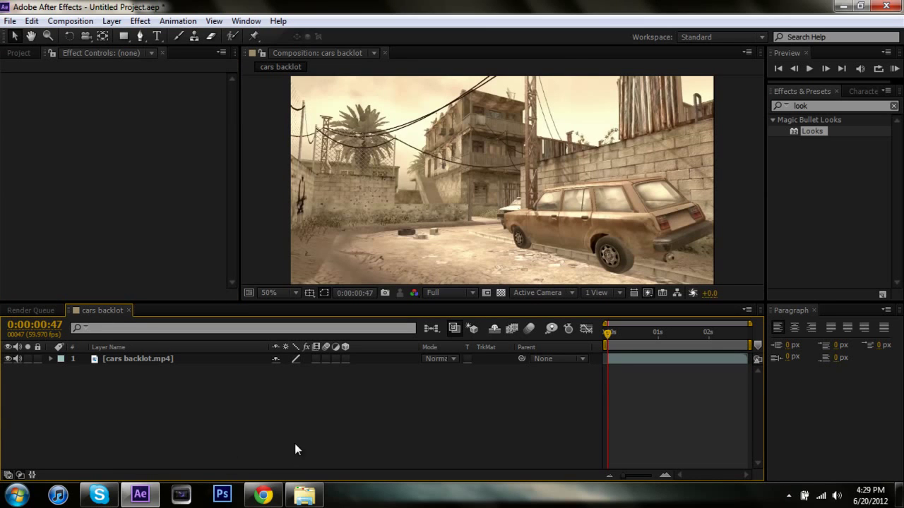
- Add the M40A3 footage from the Project panel as a new top layer
left_click(13, 54)
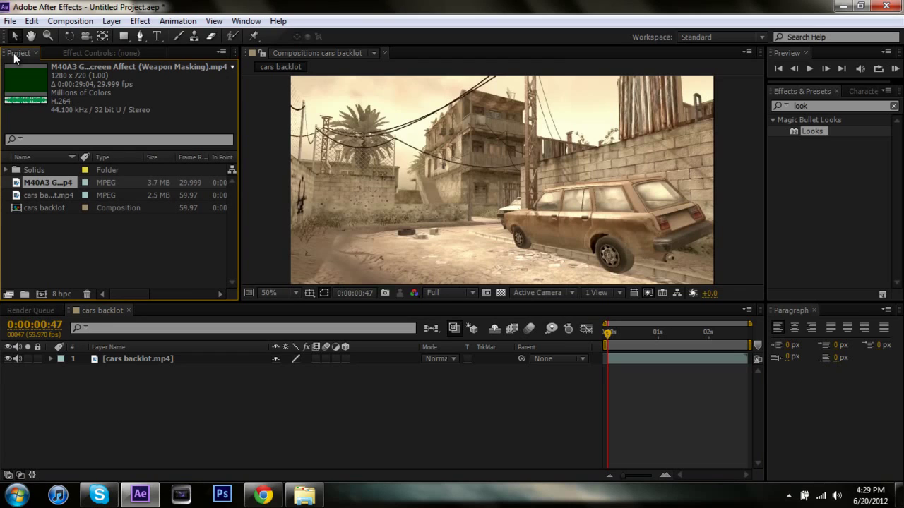
left_click(61, 238)
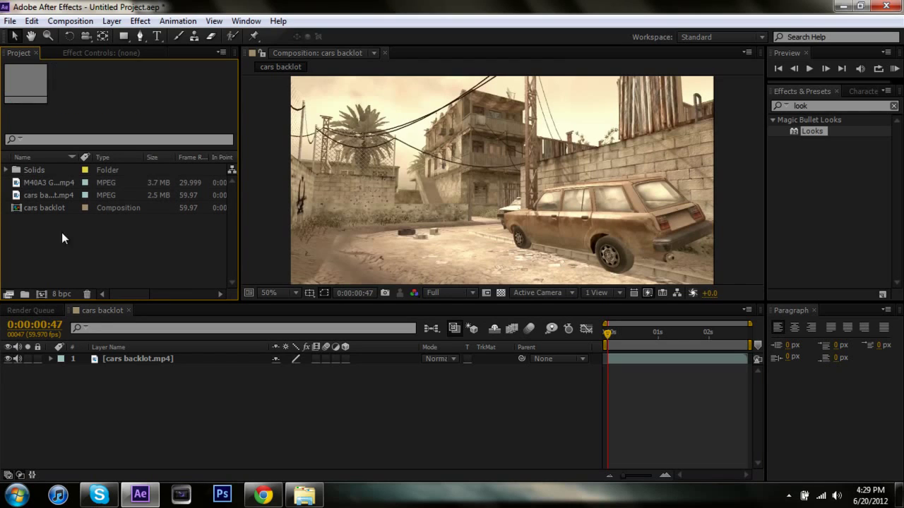
left_click_drag(40, 184, 483, 198)
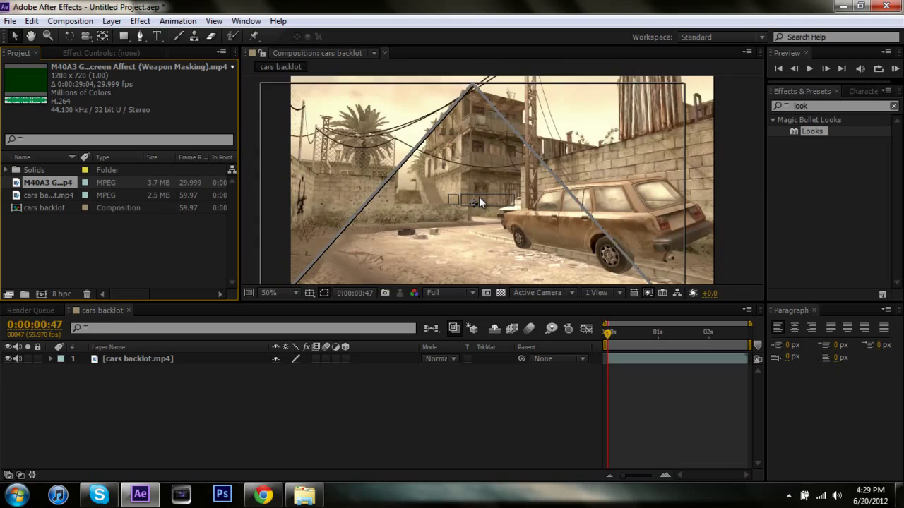
left_click_drag(484, 198, 494, 198)
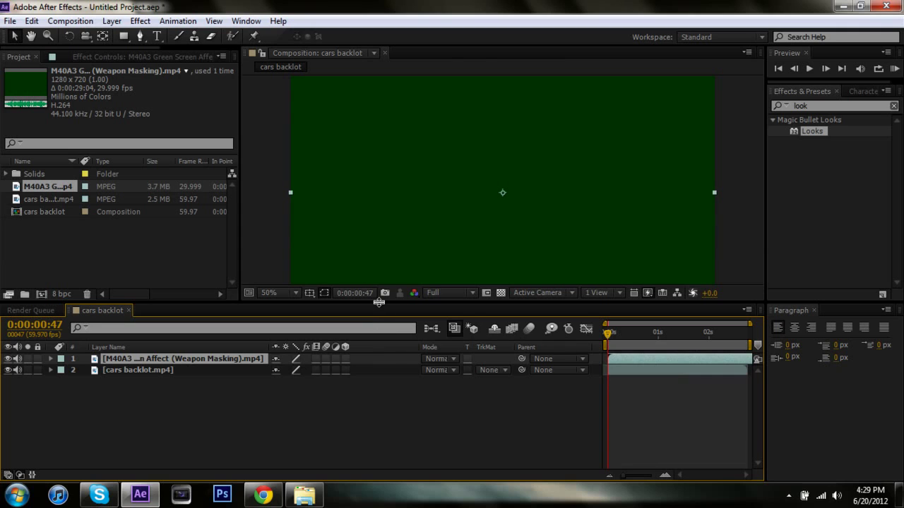
- Enlarge the composition view and move the green rifle layer up slightly
left_click_drag(379, 302, 386, 342)
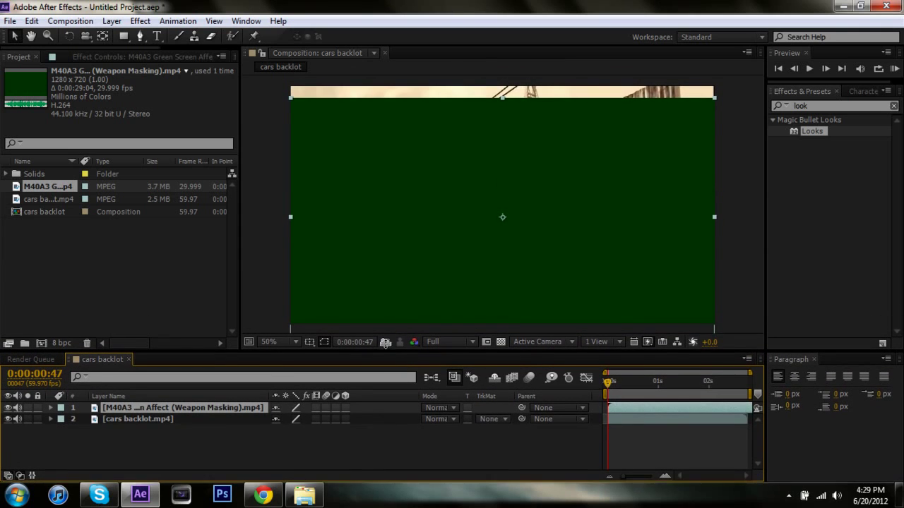
left_click_drag(454, 295, 456, 281)
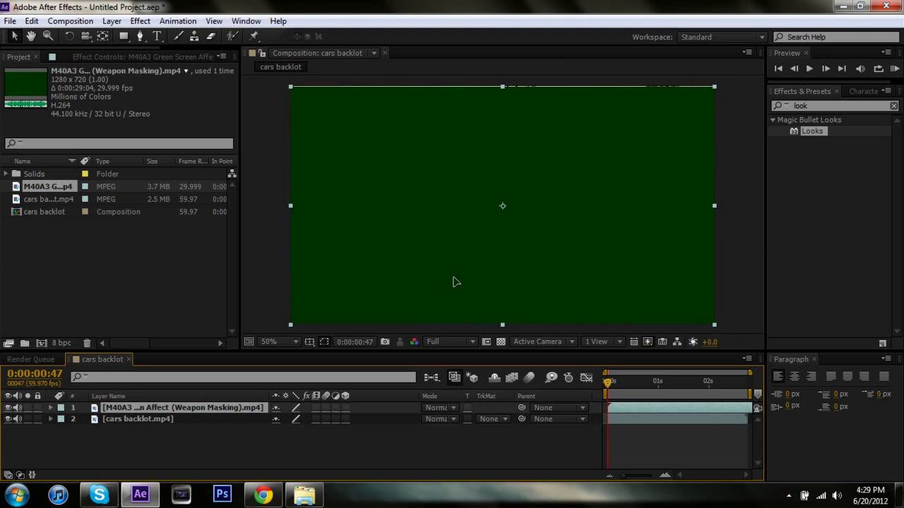
left_click(456, 281)
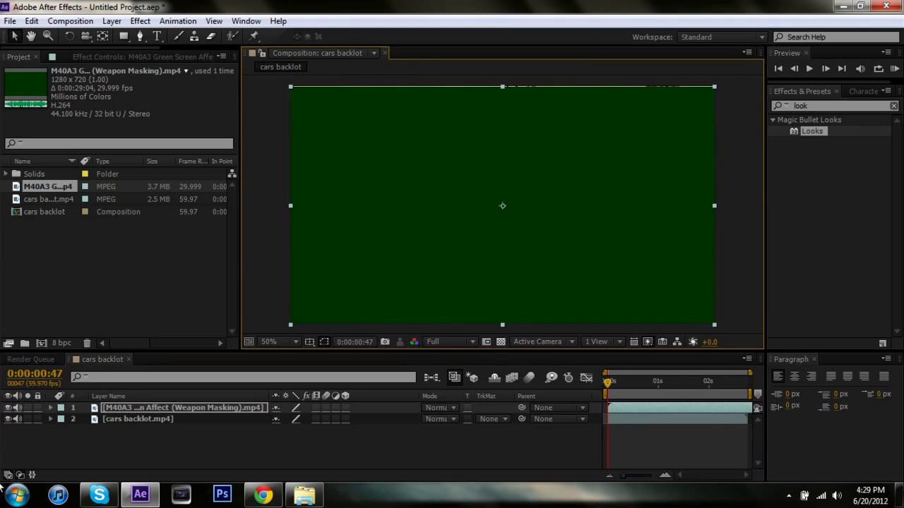
- Scale the M40A3 rifle and cars backlot layers together to 101%, then deselect them
left_click(153, 418, "shift")
key("s")
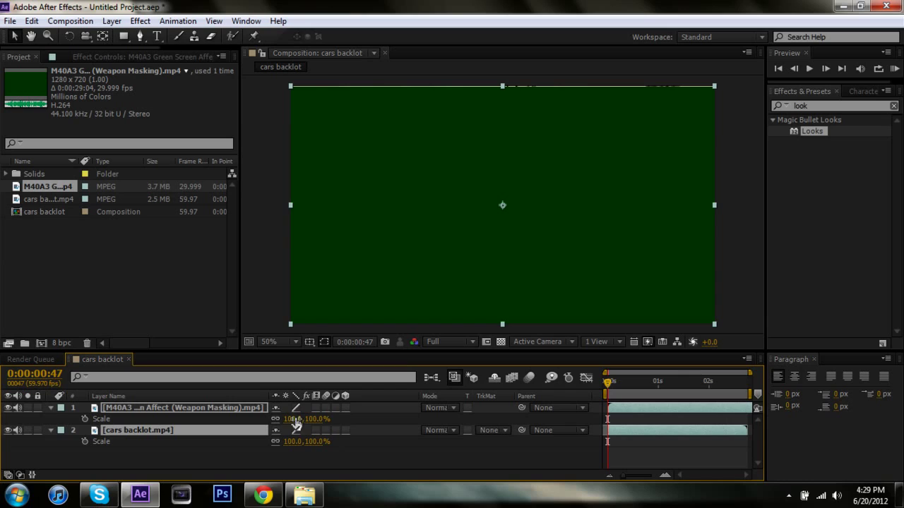
left_click(295, 419)
type("101")
key("Return")
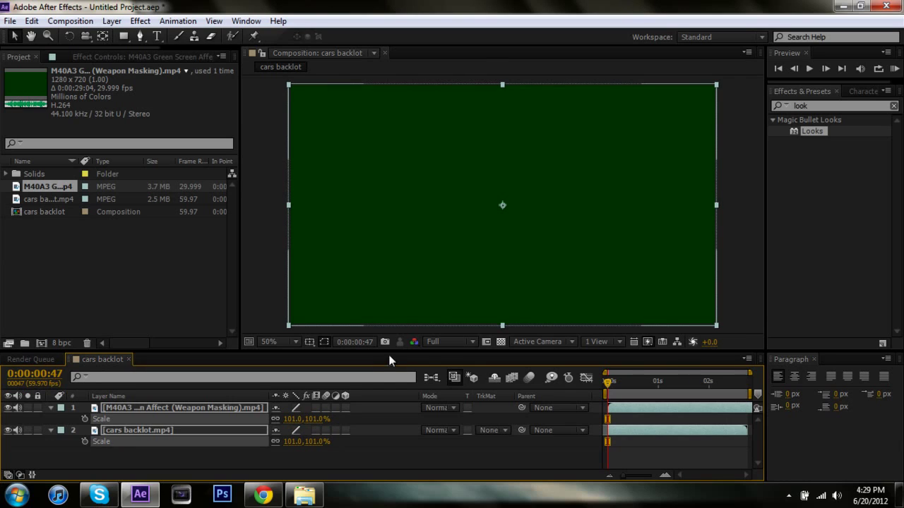
left_click(52, 407)
left_click(411, 450)
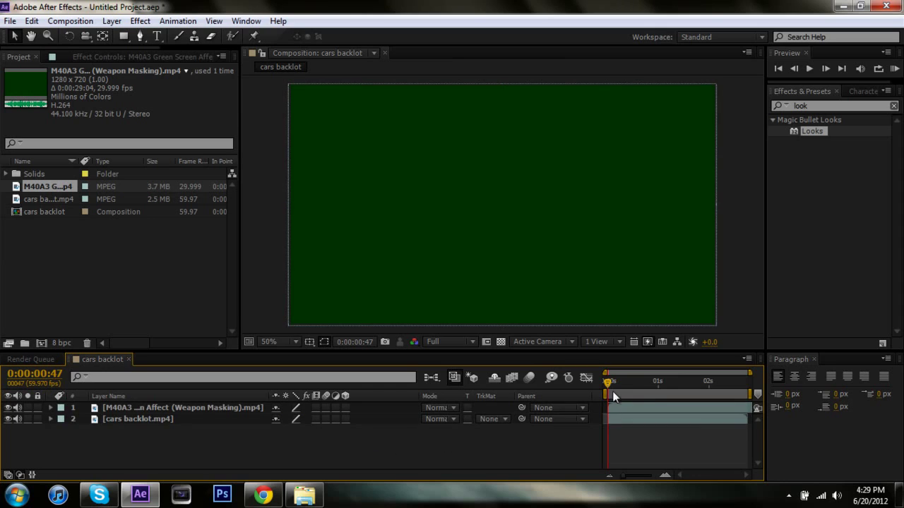
- Slide the rifle clip later in the timeline and return to the scope close-up near 2:57
mouse_move(617, 388)
left_mouse_down()
mouse_move(755, 395)
mouse_move(589, 398)
mouse_move(750, 399)
left_mouse_up()
left_click(717, 408)
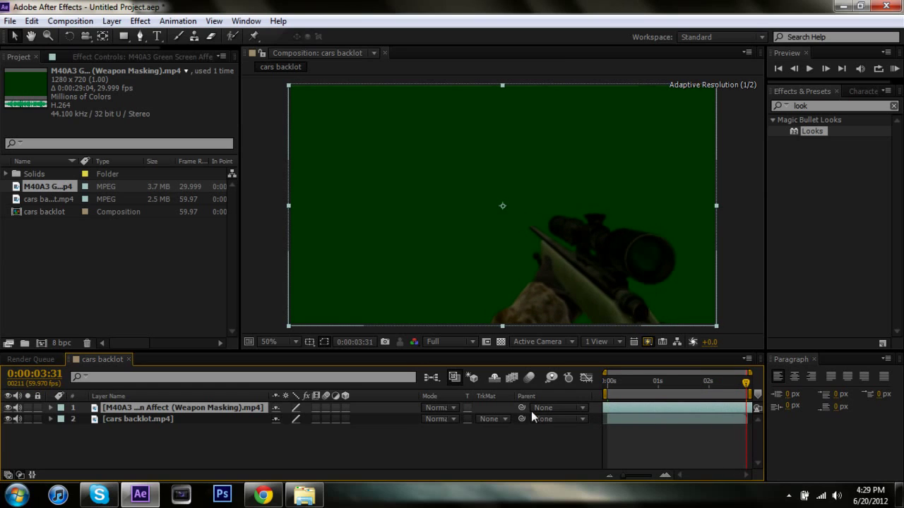
mouse_move(636, 407)
left_mouse_down()
mouse_move(731, 408)
mouse_move(703, 414)
left_mouse_up()
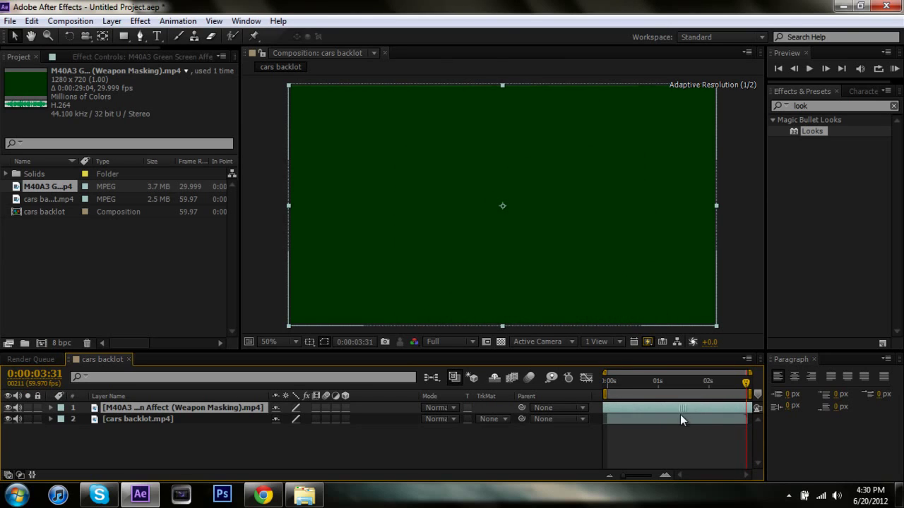
left_click_drag(650, 392, 718, 404)
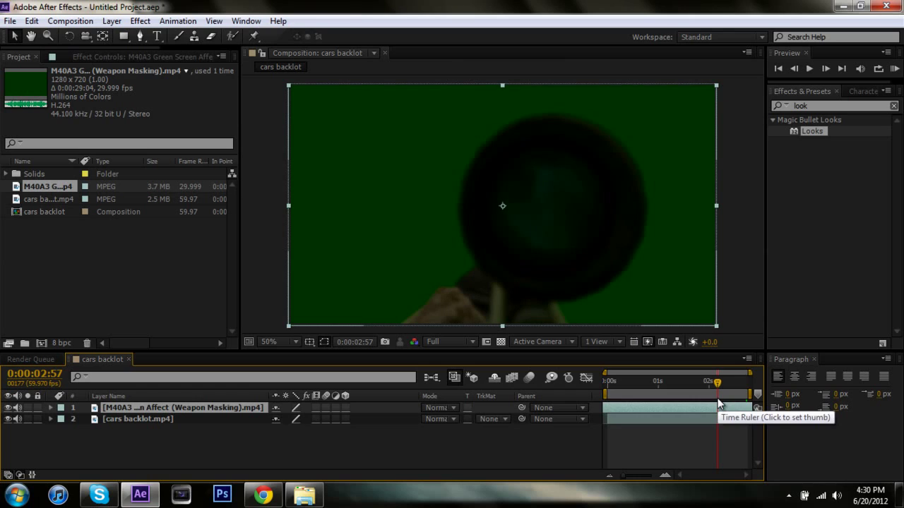
- Apply a Color Key effect to the M40A3 weapon masking layer
left_click(110, 297)
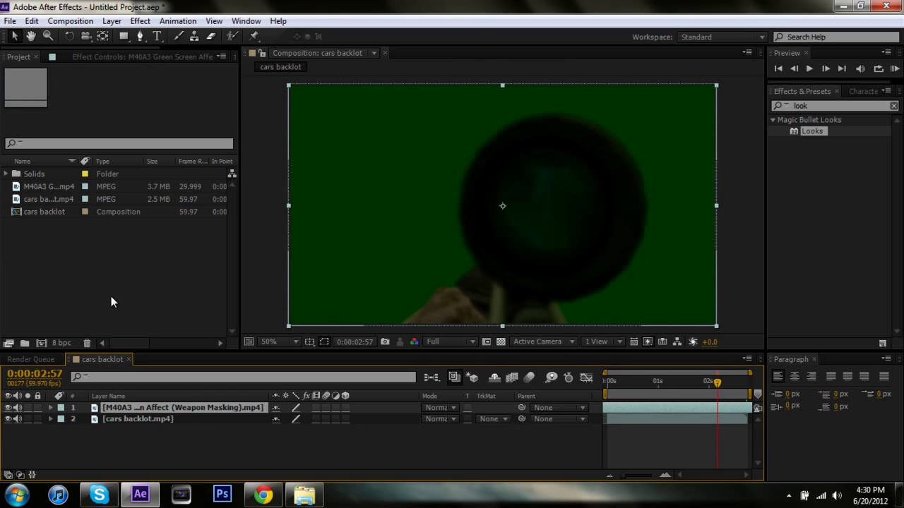
left_click(140, 20)
left_click(490, 441)
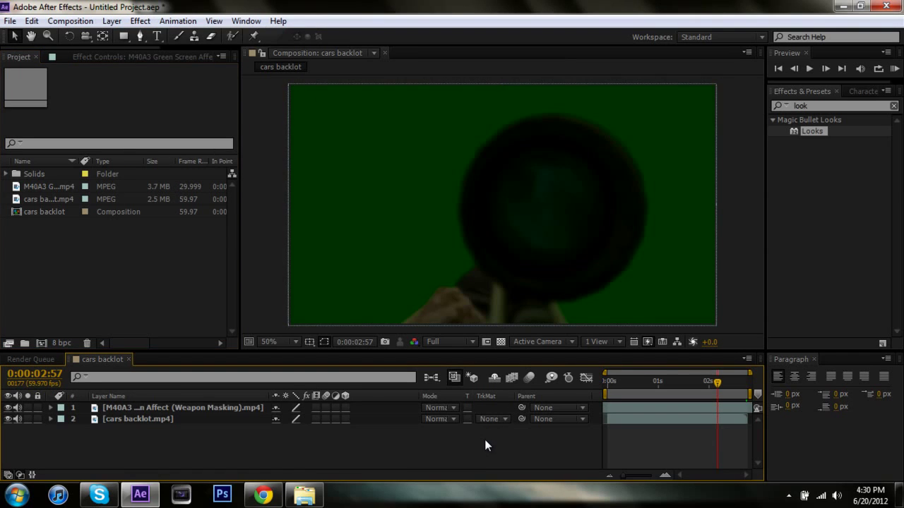
left_click(140, 20)
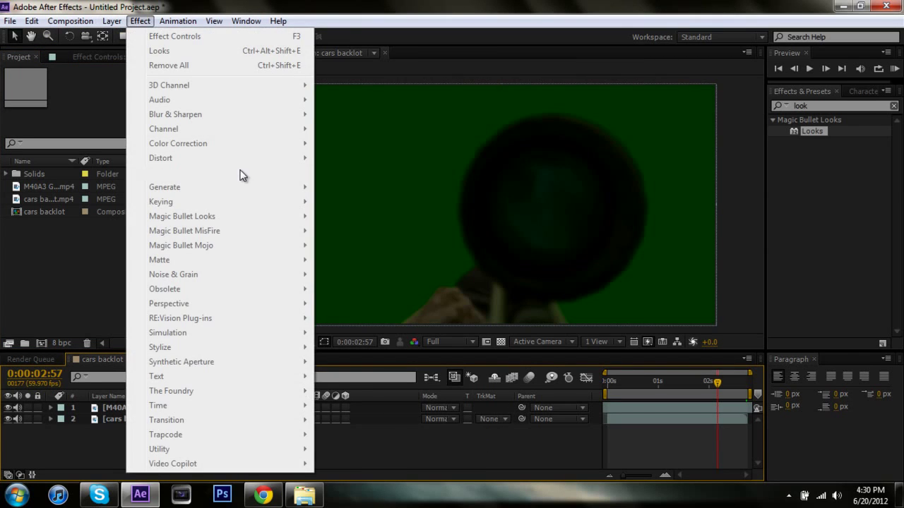
left_click(381, 409)
left_click(175, 408)
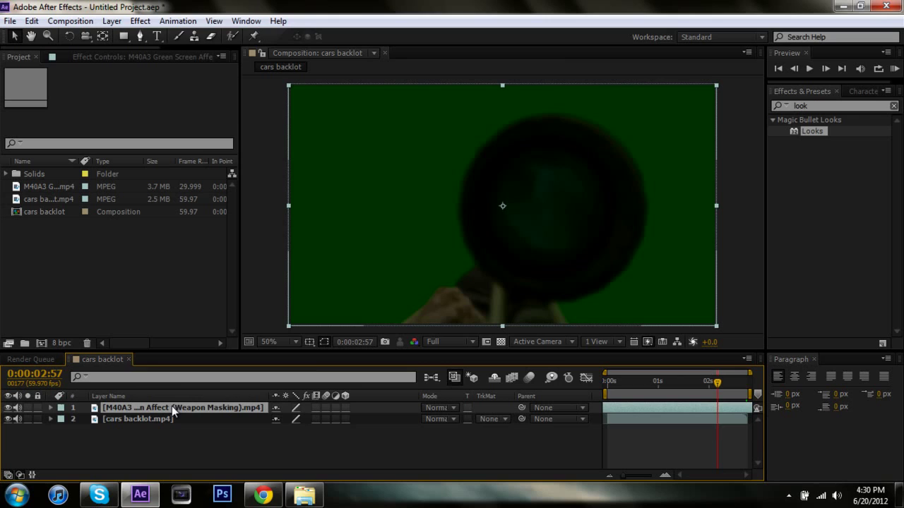
left_click(140, 21)
mouse_move(161, 201)
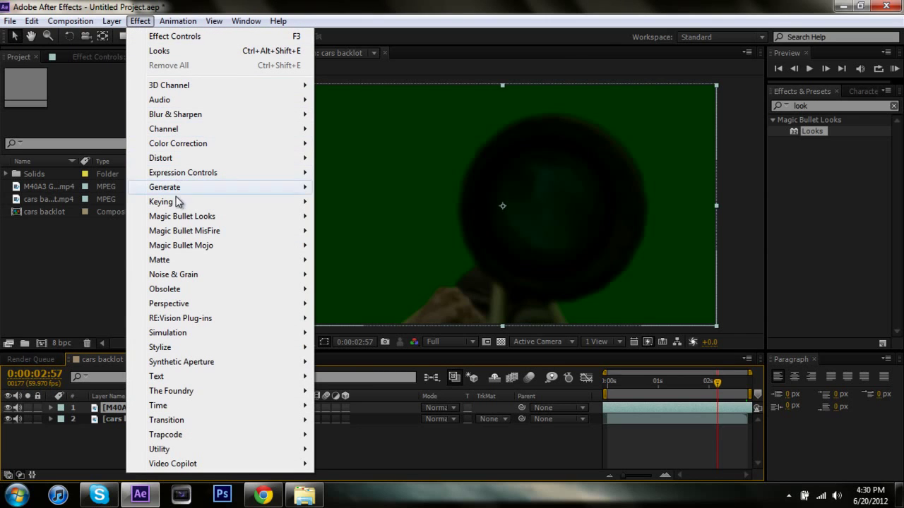
left_click(353, 232)
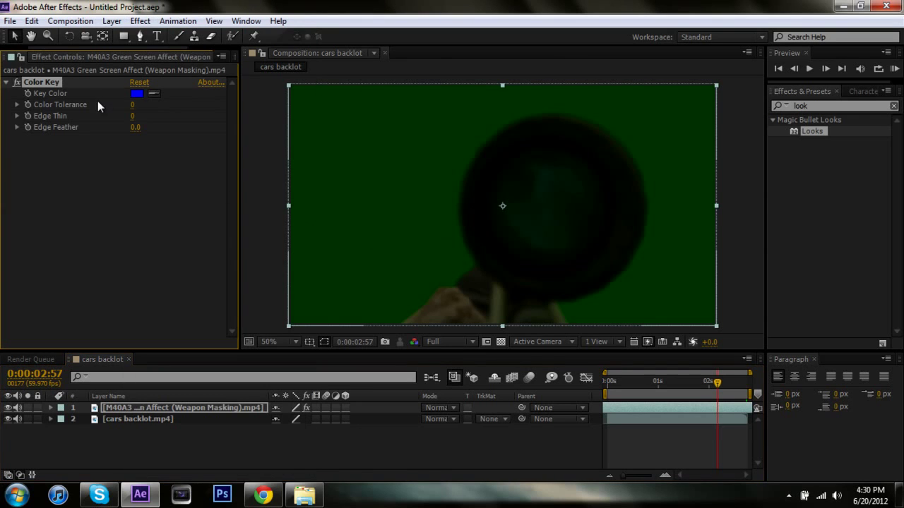
- Sample the green screen as the Color Key's key colour
left_click(138, 95)
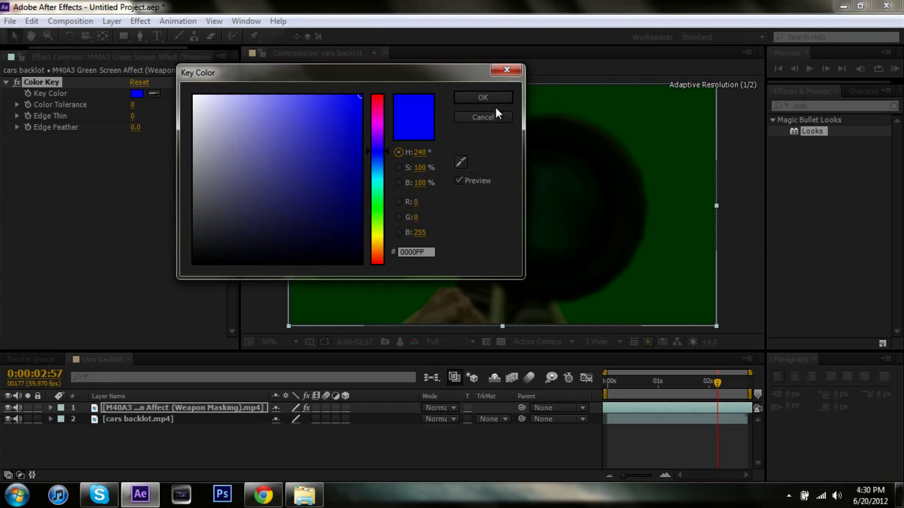
left_click(496, 115)
left_click(154, 94)
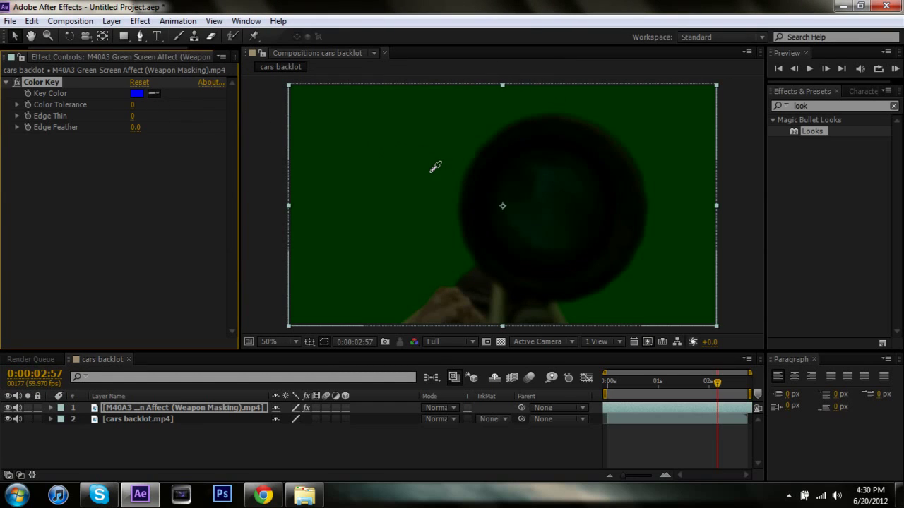
left_click(435, 167)
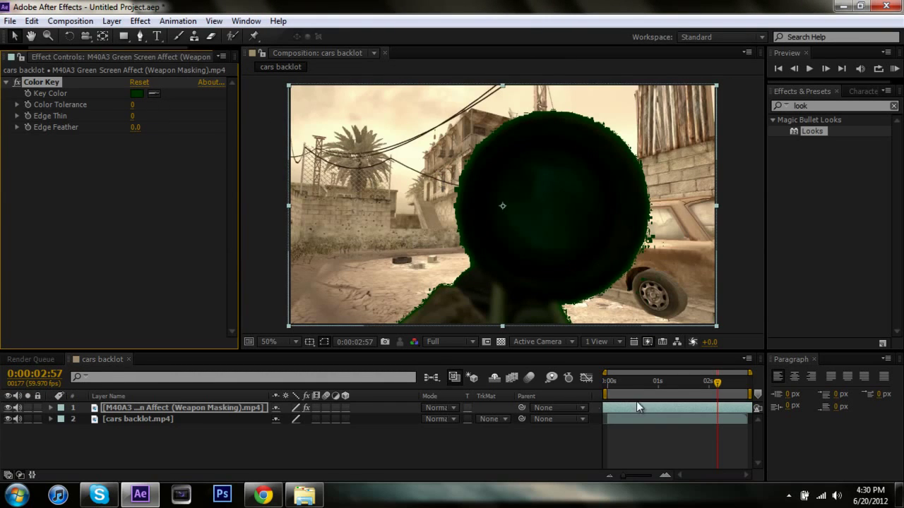
- At the rifle frame, set Color Tolerance 23, Edge Thin 1 and Edge Feather 2.0
left_click(665, 394)
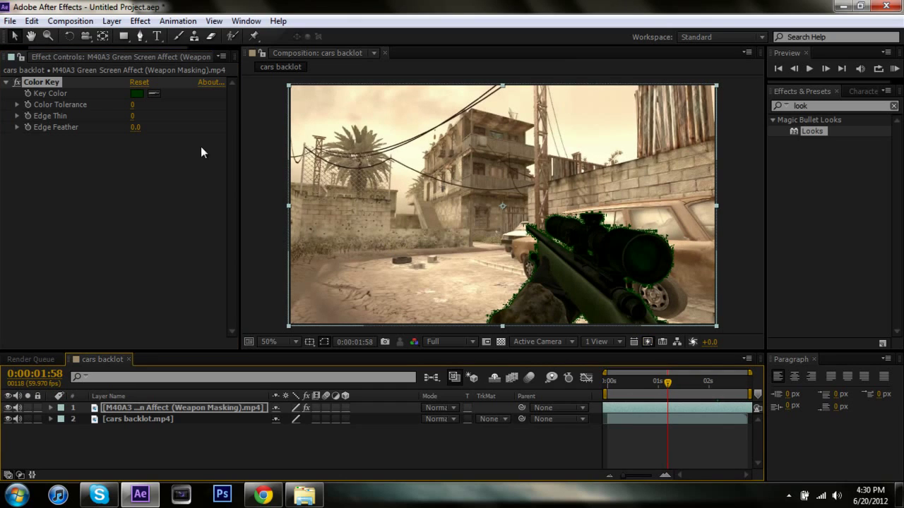
left_click_drag(132, 105, 155, 111)
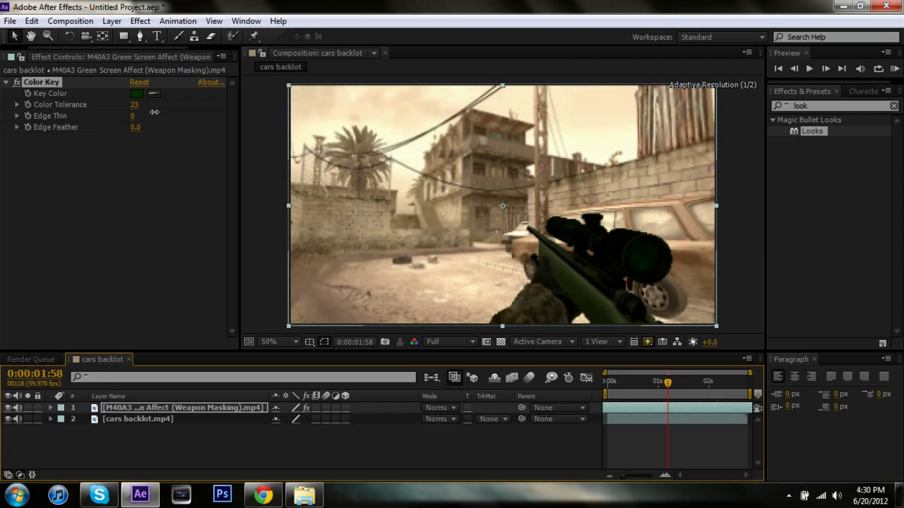
left_click_drag(156, 111, 150, 112)
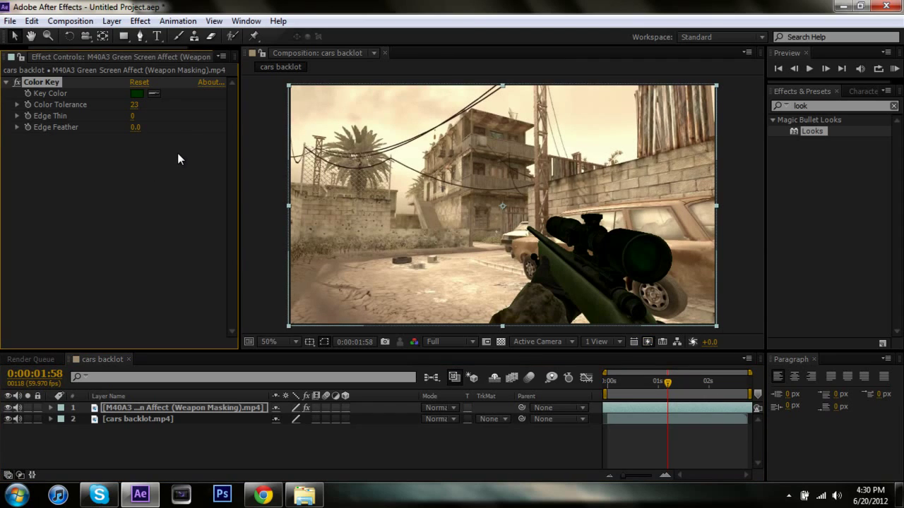
left_click(134, 117)
type("1")
key("Return")
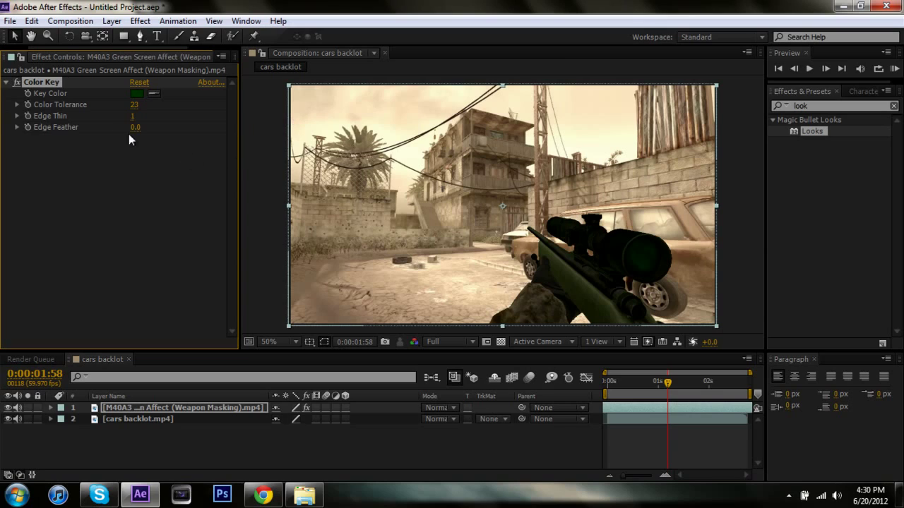
left_click(135, 128)
type("2")
key("Return")
- Deselect the Color Key and try dragging the Looks effect into the composition
left_click(161, 272)
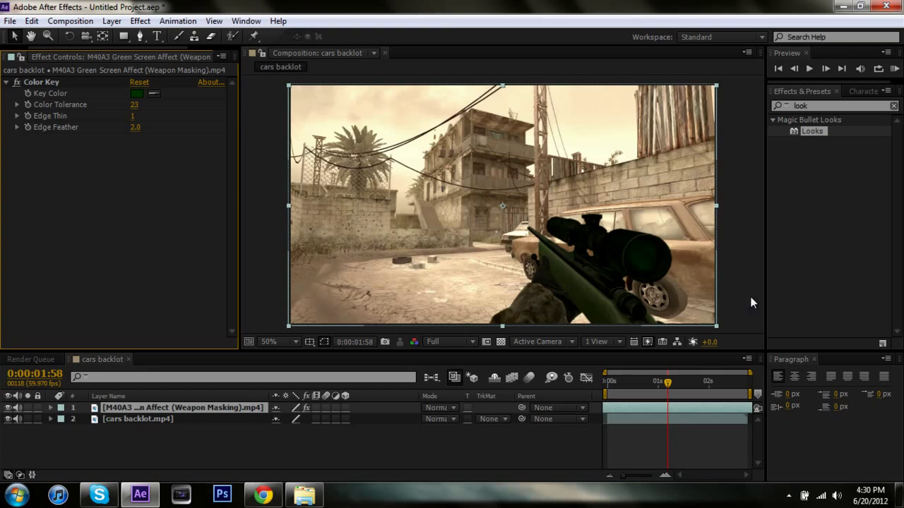
left_click_drag(812, 131, 811, 182)
left_click_drag(789, 328, 823, 179)
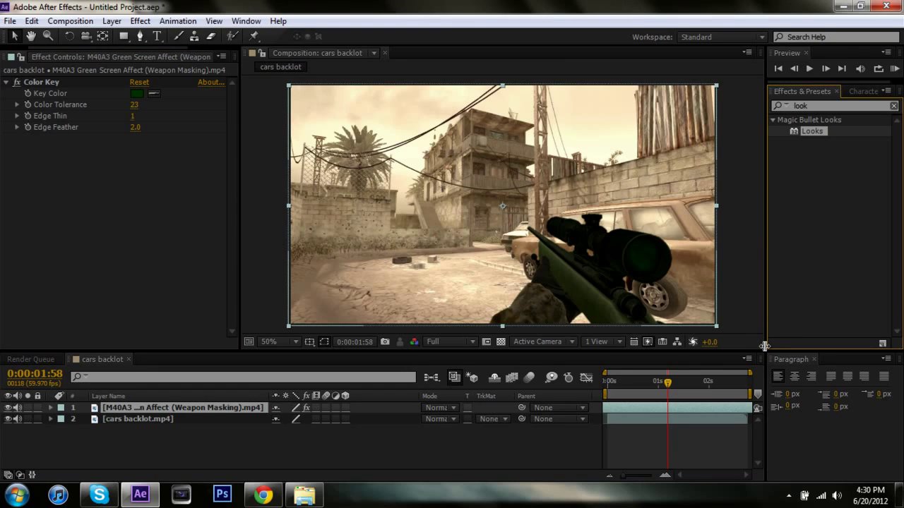
- Create a new adjustment layer and apply the Looks effect to it
left_click(480, 449)
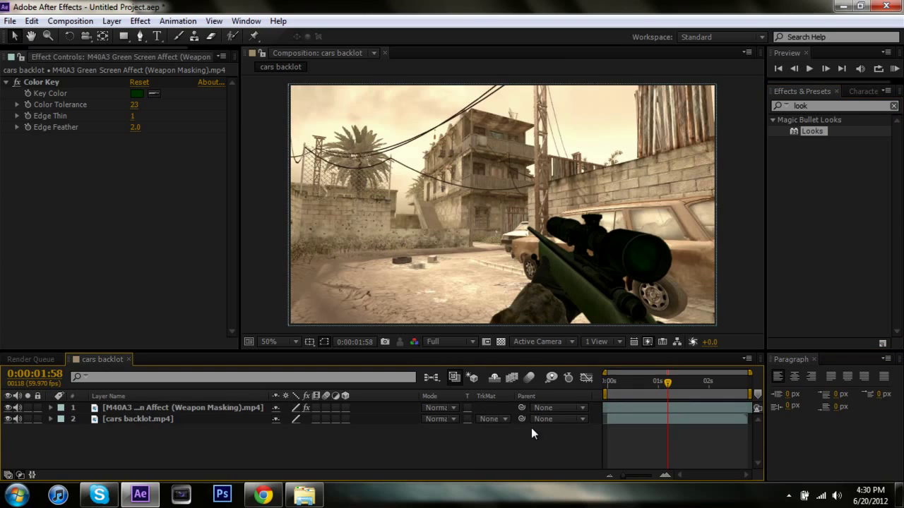
key("ctrl+alt+y")
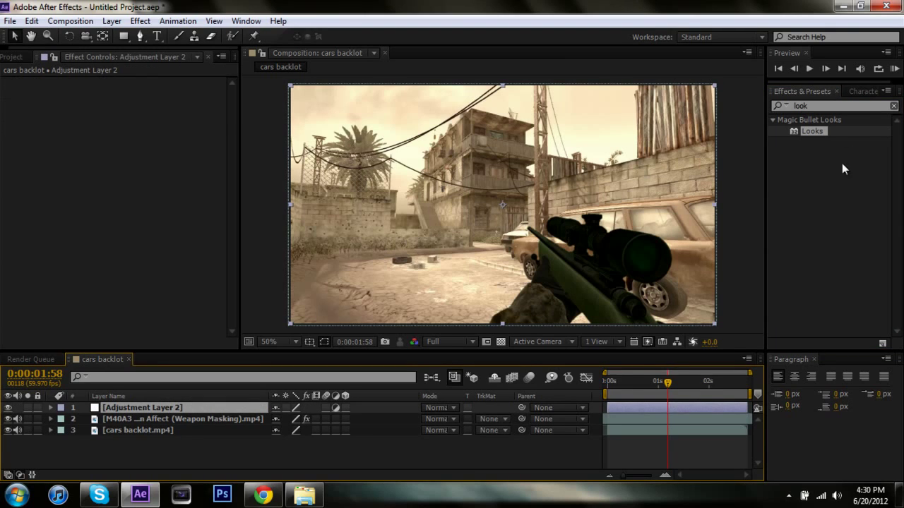
left_click_drag(815, 132, 674, 405)
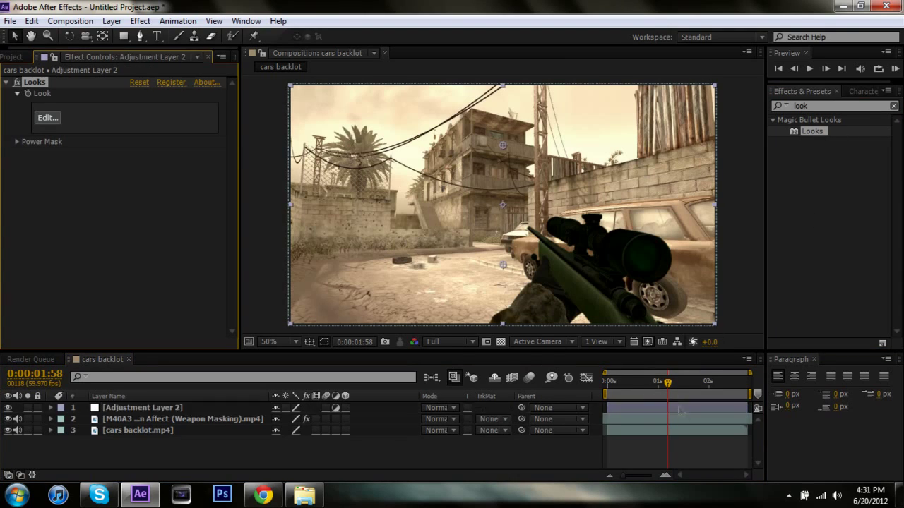
- In the Looks editor, apply the No Gun preset, adding Chromatic Aberration
left_click(49, 117)
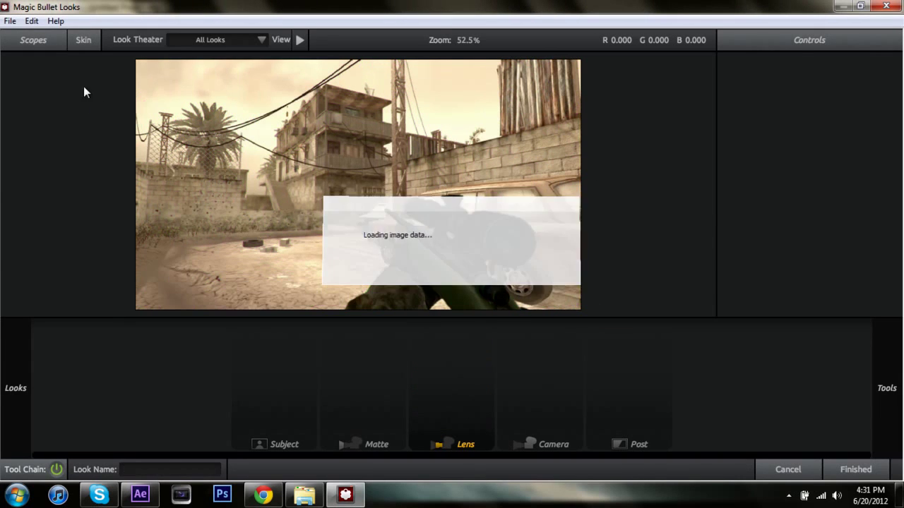
left_click(57, 288)
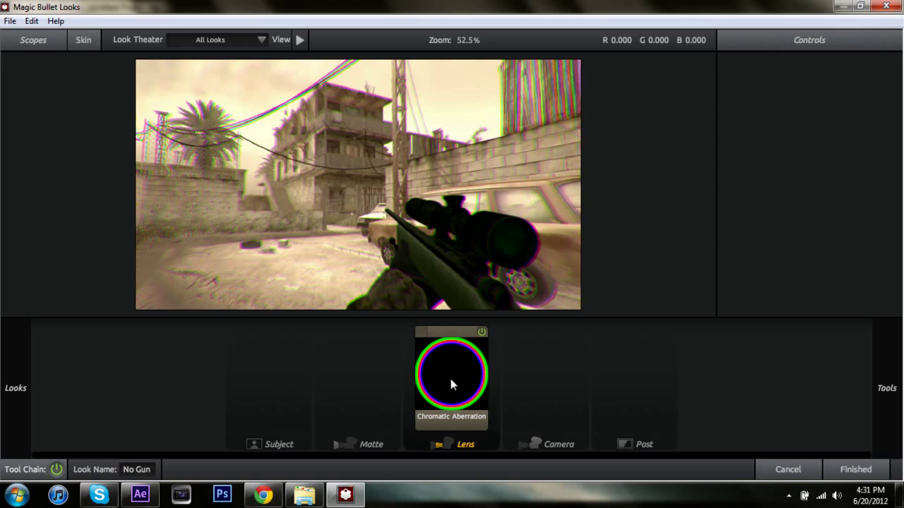
mouse_move(886, 387)
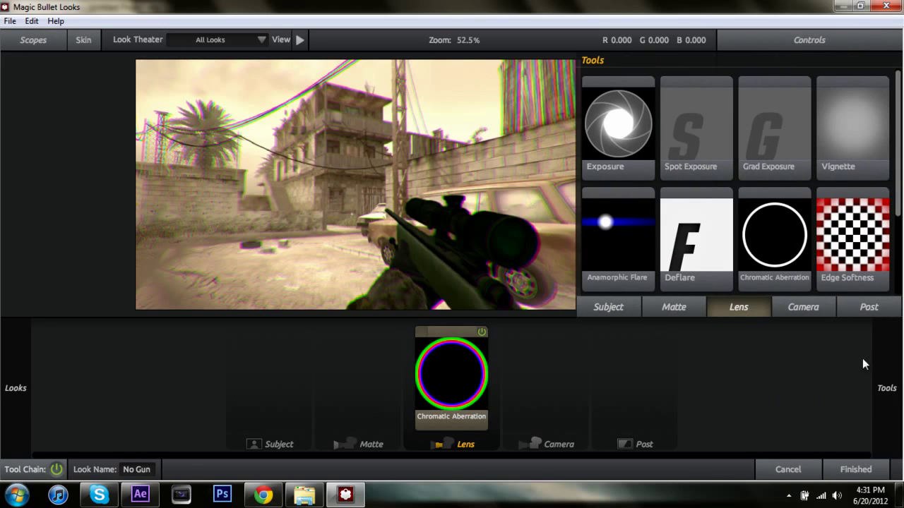
scroll(780, 226, "down", 1)
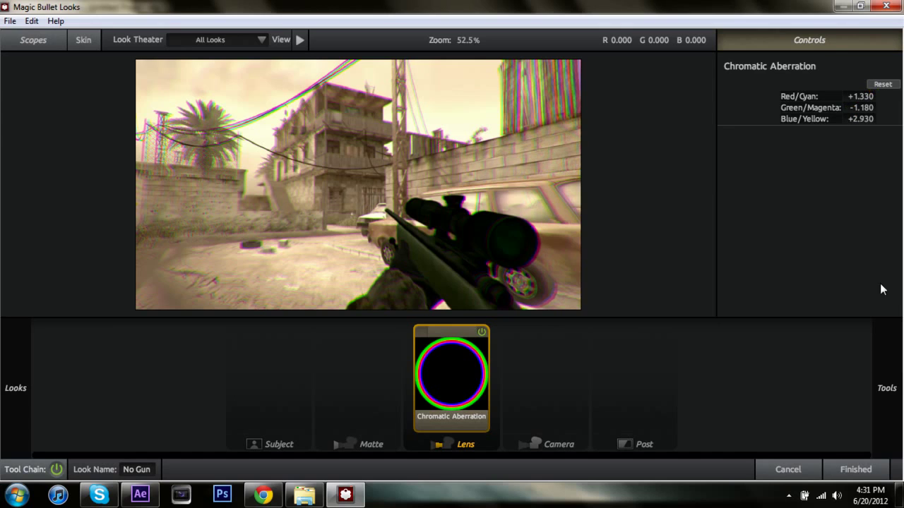
- Move M40A3 above the Looks adjustment layer and set that layer's TrkMat to Alpha Matte
left_click(858, 478)
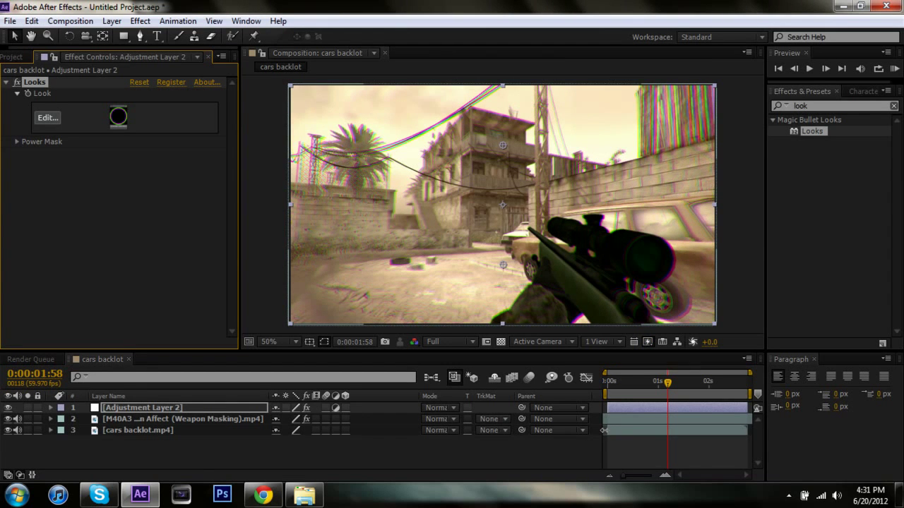
left_click(141, 422)
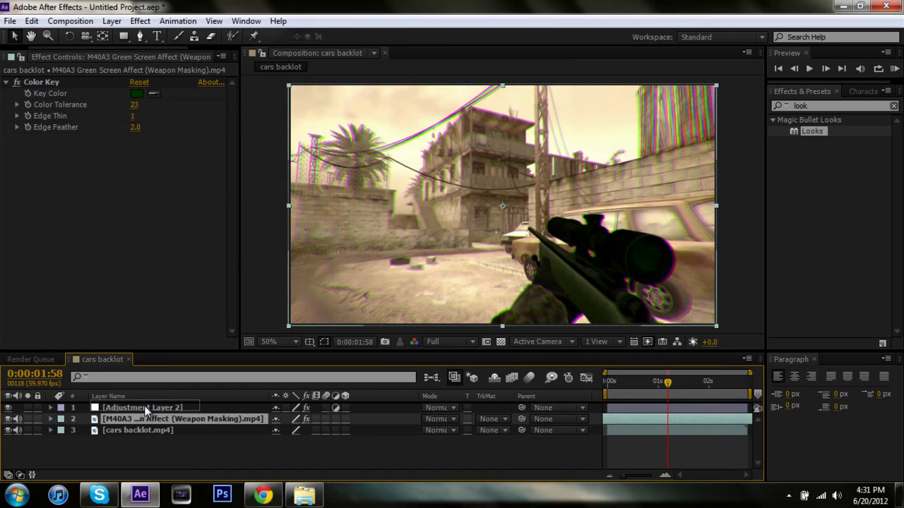
left_click_drag(146, 410, 146, 407)
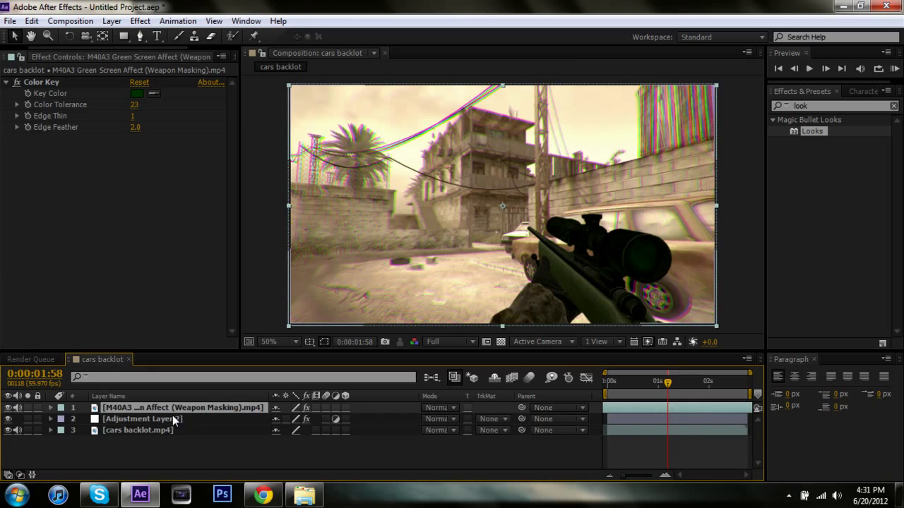
left_click(169, 419)
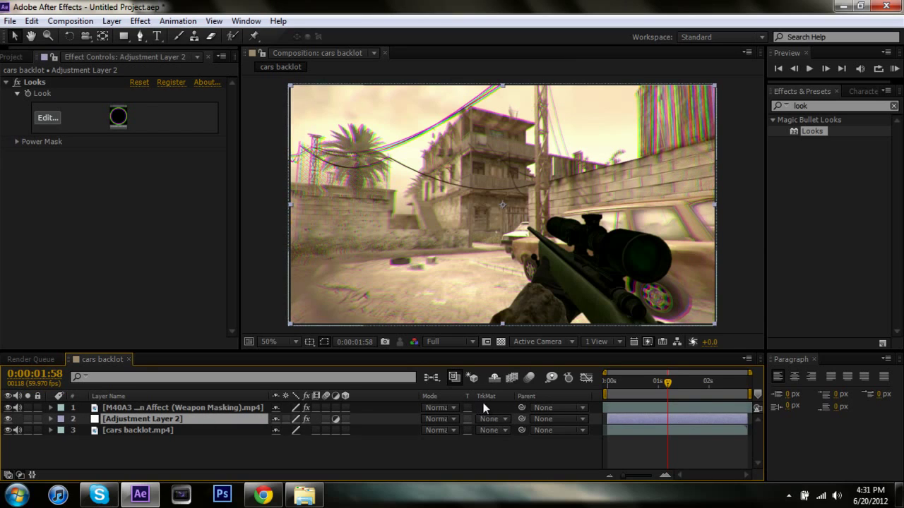
left_click(504, 422)
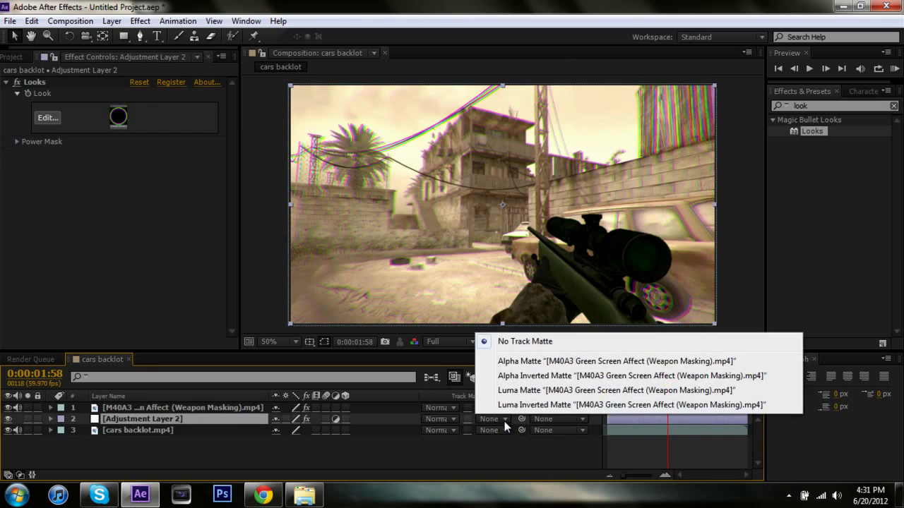
left_click(515, 363)
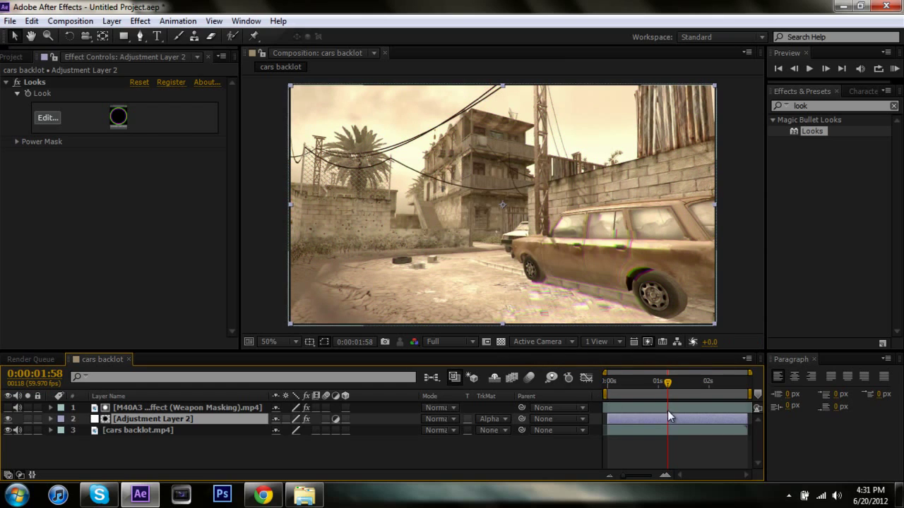
- Scrub through the clip to review the distorted rifle outline
left_click(619, 397)
left_click_drag(619, 395, 614, 393)
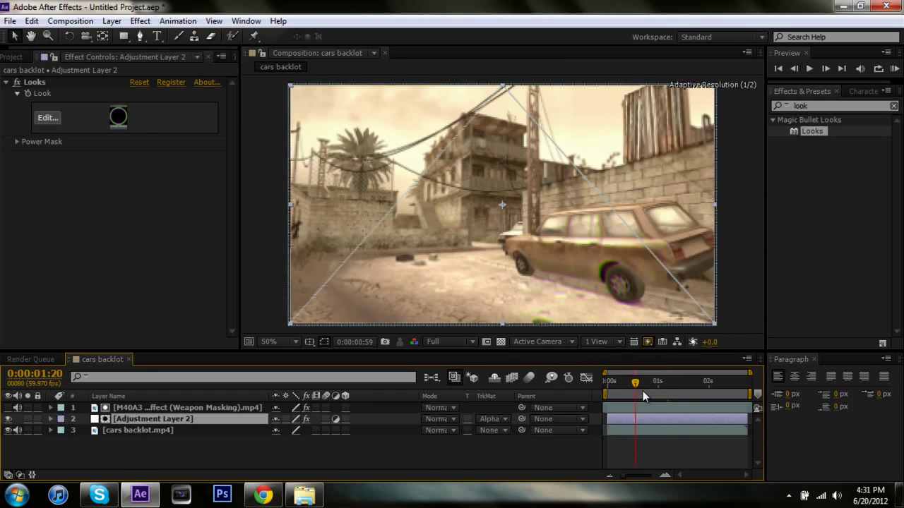
left_click_drag(642, 391, 688, 391)
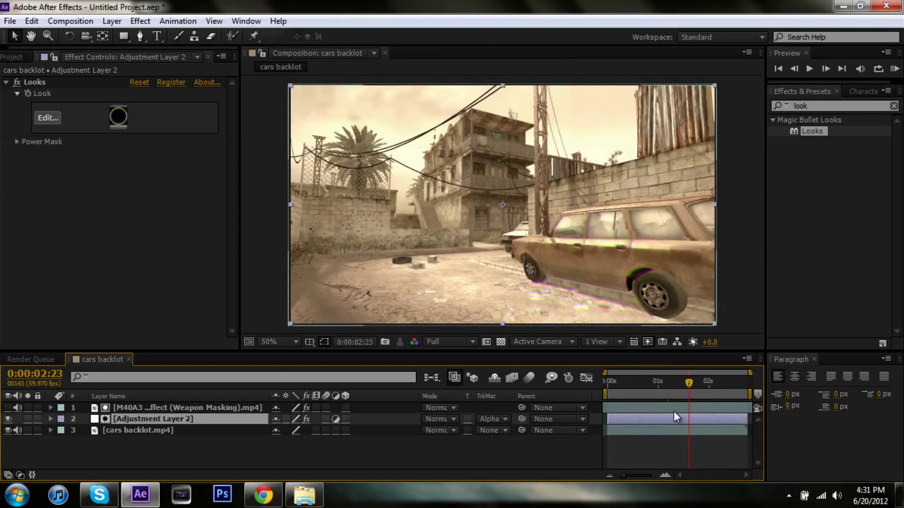
- At 2:58, show then hide the rifle layer and nudge it right and down
left_click(674, 408)
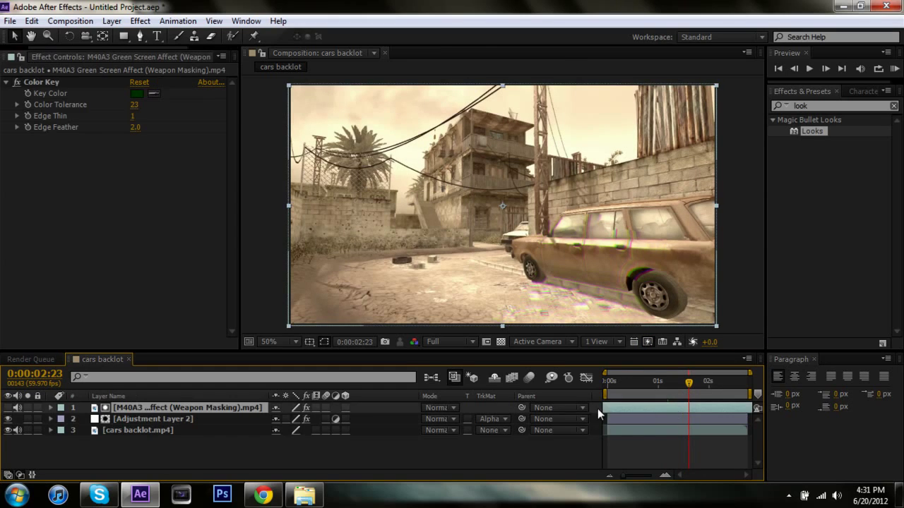
left_click(9, 409)
left_click(9, 409)
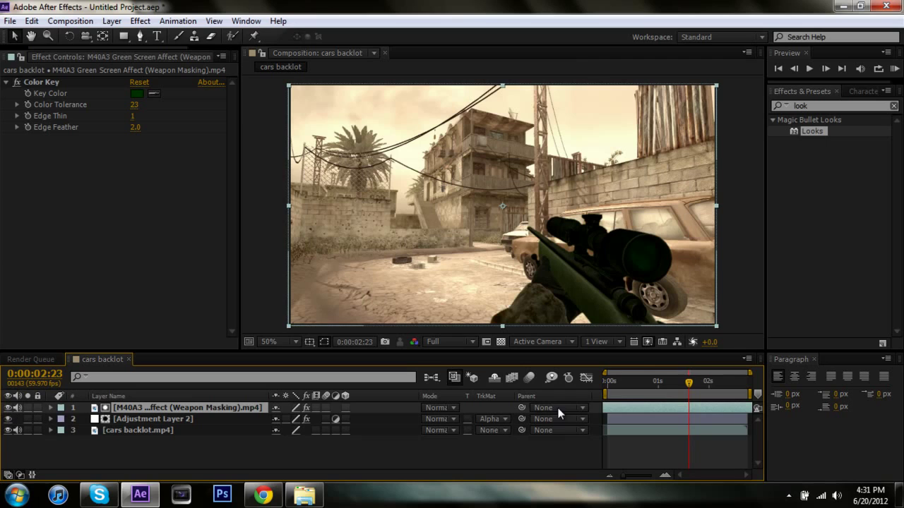
left_click_drag(690, 385, 719, 406)
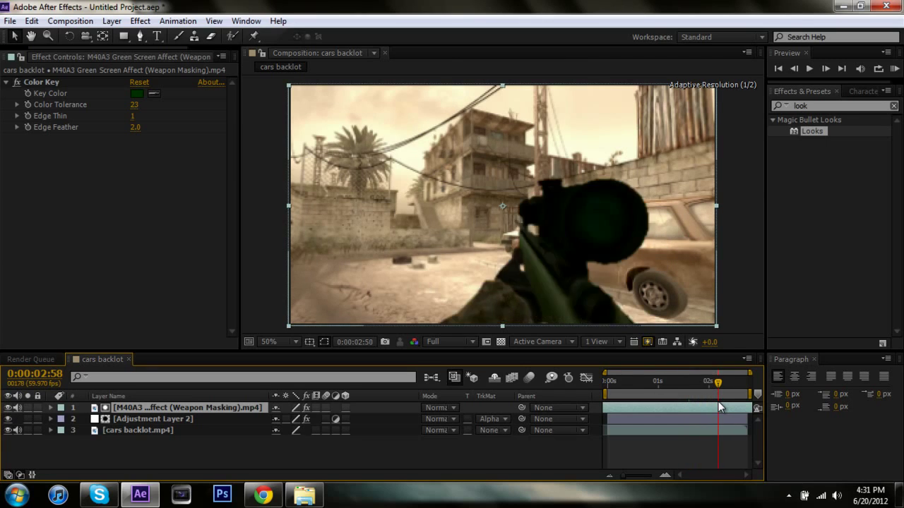
left_click(8, 408)
mouse_move(523, 250)
left_mouse_down()
mouse_move(542, 271)
mouse_move(476, 277)
mouse_move(531, 241)
mouse_move(516, 222)
left_mouse_up()
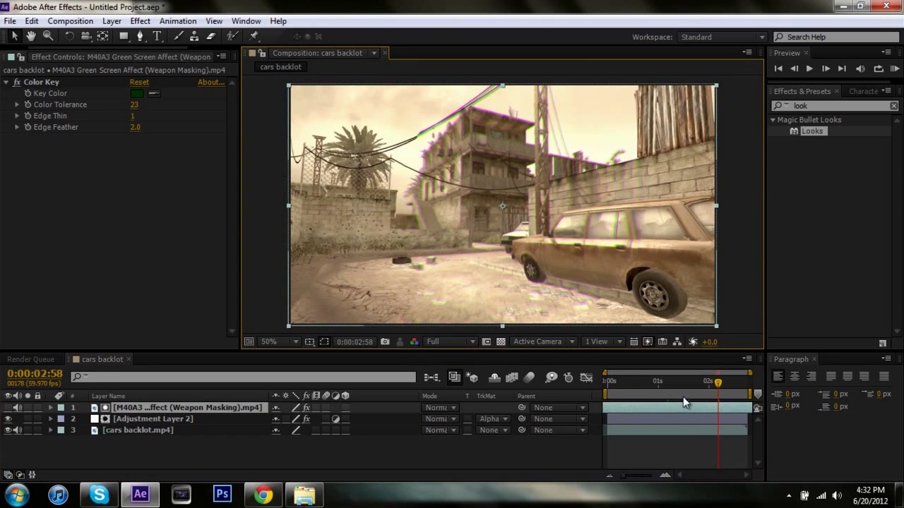
- Try a Gaussian Blur on the rifle layer with Blurriness around 40.5
left_click(833, 115)
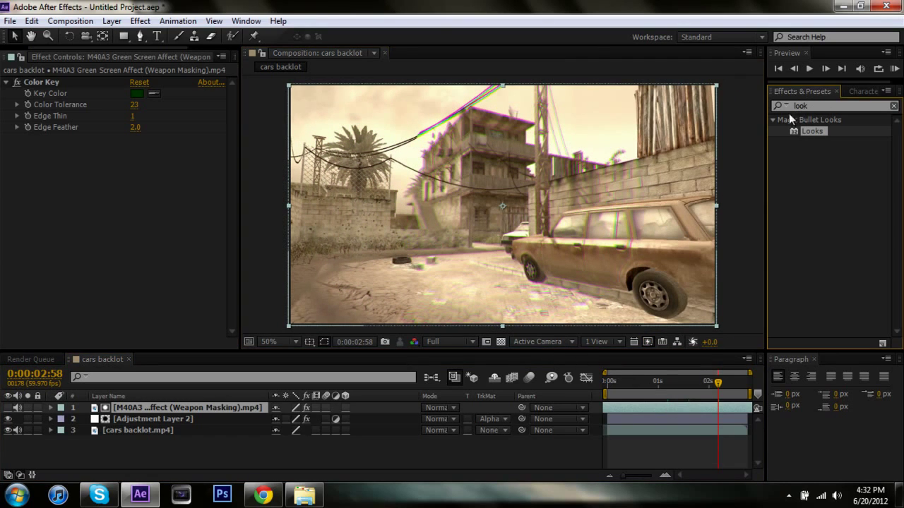
left_click(834, 104)
type("blur")
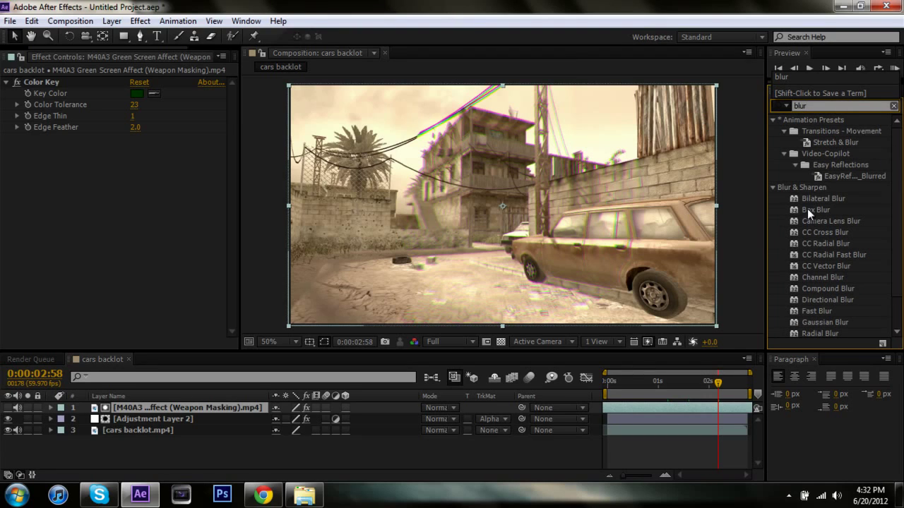
scroll(865, 271, "down", 2)
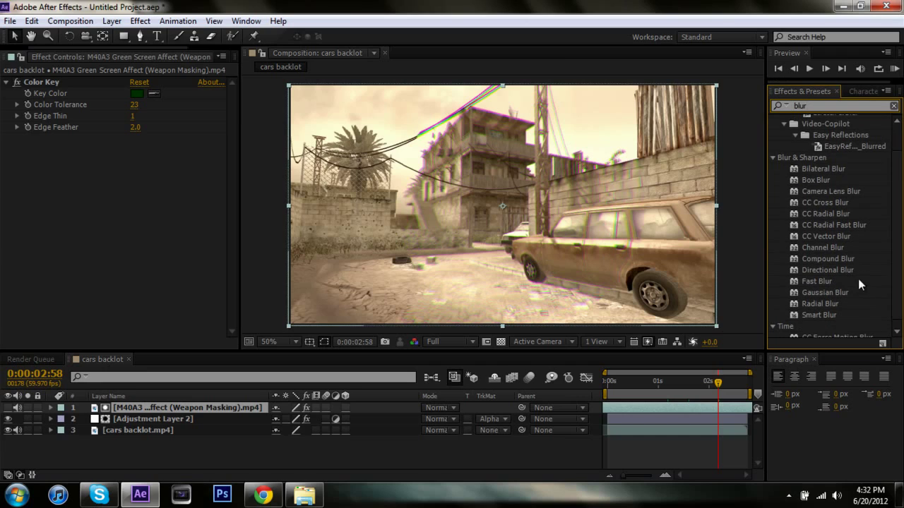
left_click_drag(818, 293, 687, 405)
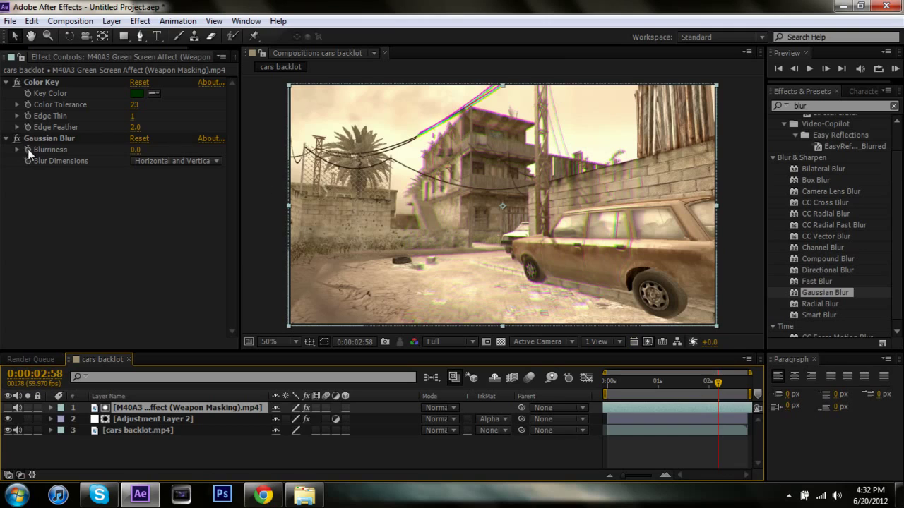
left_click_drag(139, 151, 147, 147)
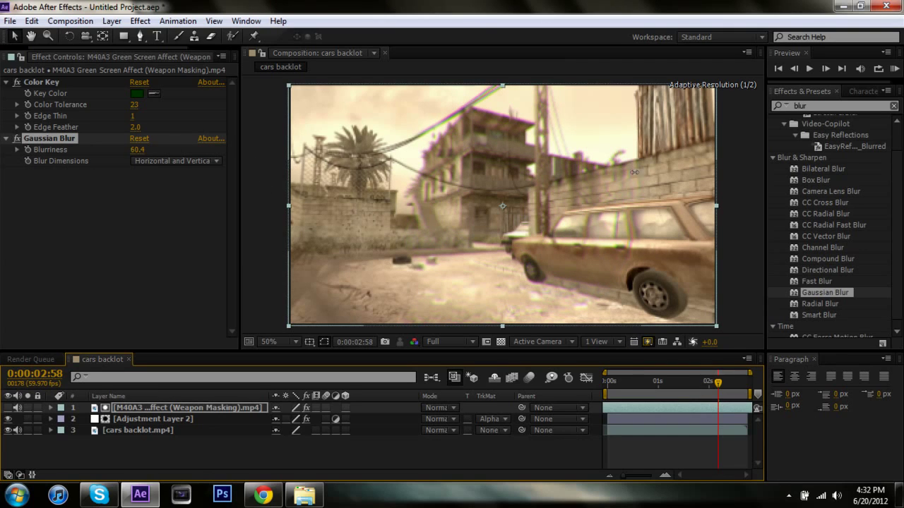
left_click_drag(137, 150, 148, 149)
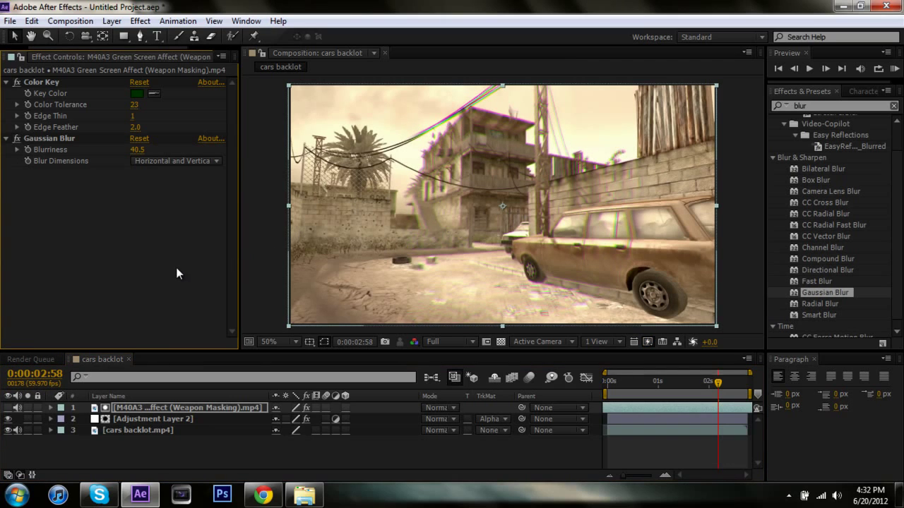
mouse_move(584, 264)
left_mouse_down()
mouse_move(541, 268)
mouse_move(604, 278)
left_mouse_up()
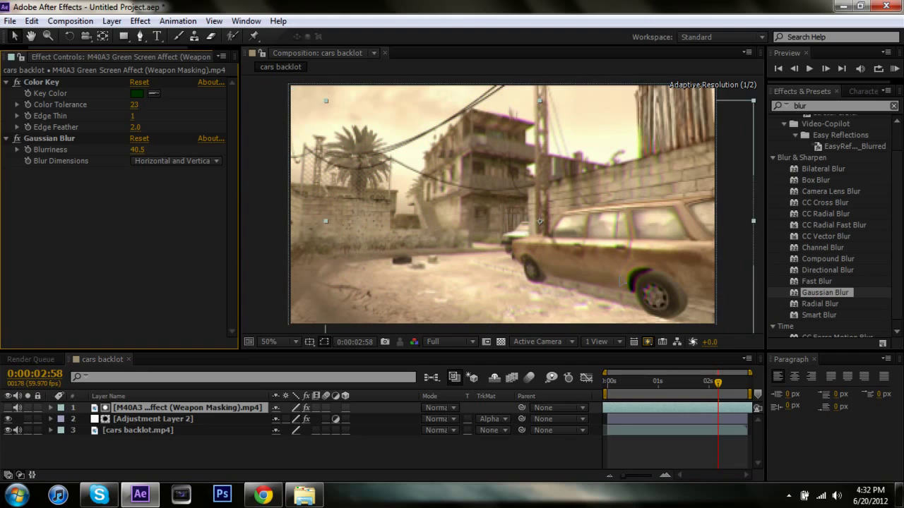
left_click_drag(604, 278, 583, 269)
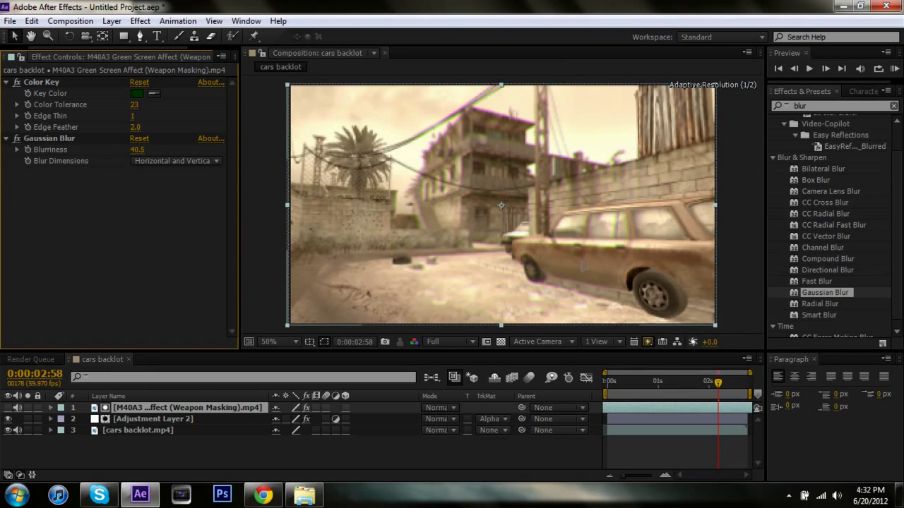
- Set the adjustment layer's track matte to Alpha Inverted and delete the trial Gaussian Blur
left_click(484, 418)
left_click(521, 376)
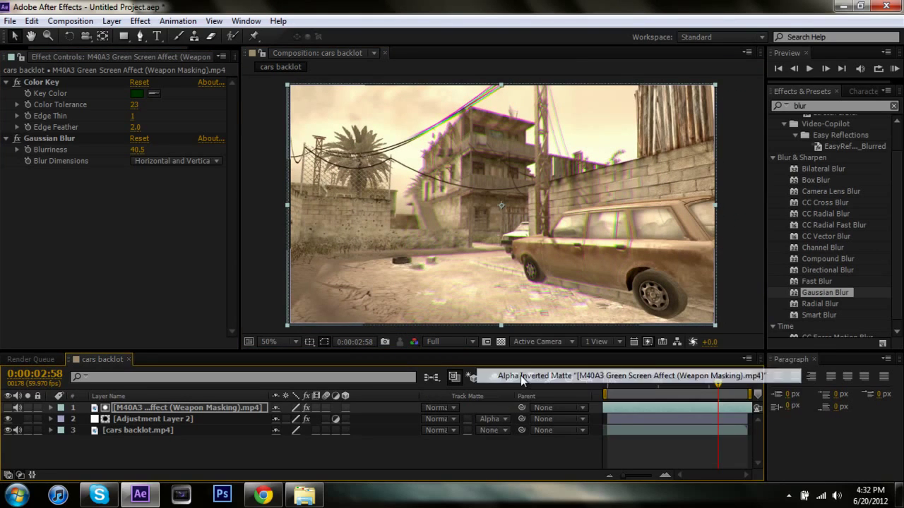
mouse_move(572, 295)
left_mouse_down()
mouse_move(535, 242)
mouse_move(602, 312)
left_mouse_up()
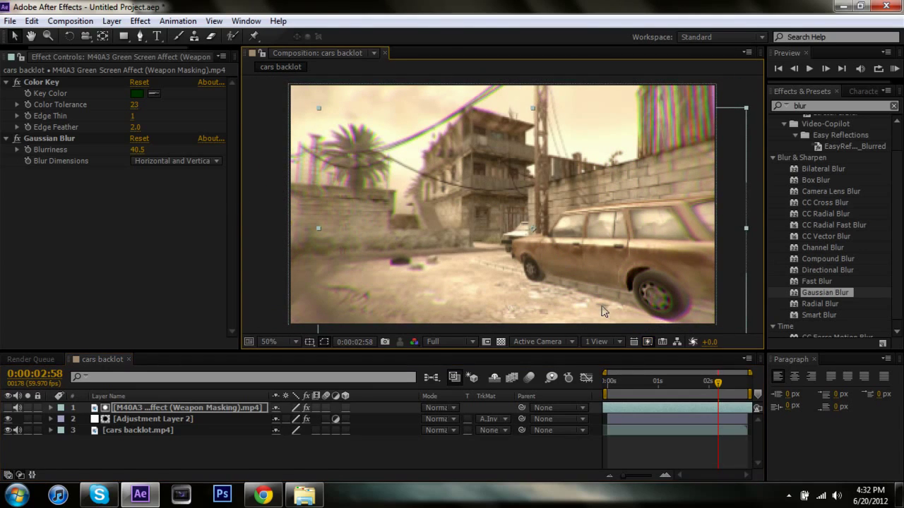
left_click(45, 140)
key("Delete")
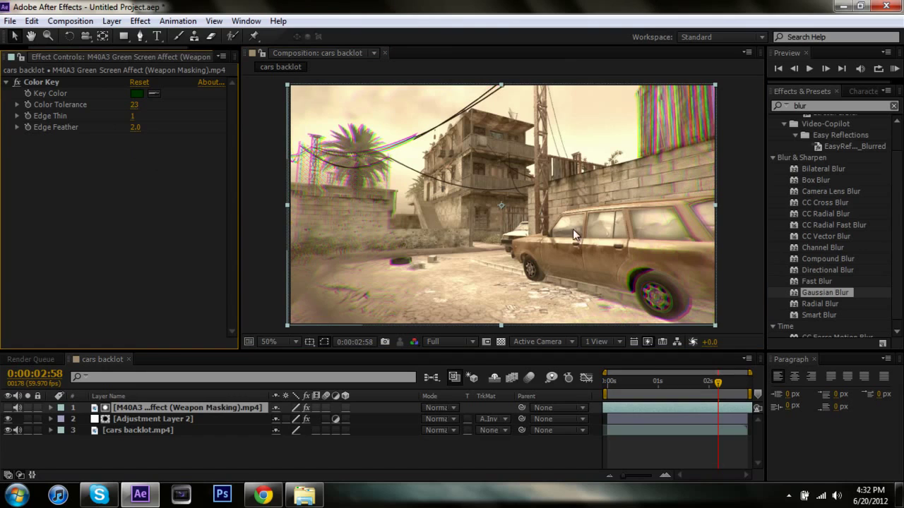
- In the Looks editor, set Chromatic Aberration to Red/Cyan +1.300, Green/Magenta -3.050, Blue/Yellow +13.830
left_click(624, 418)
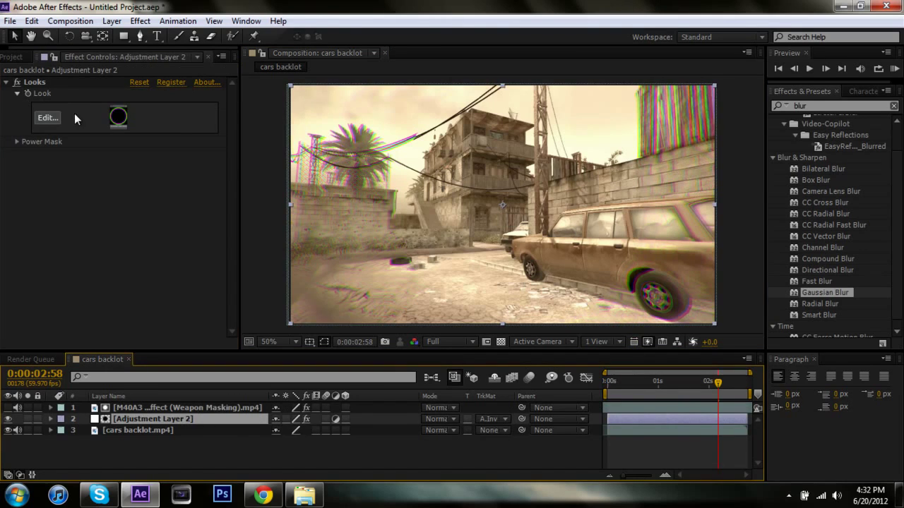
left_click(47, 118)
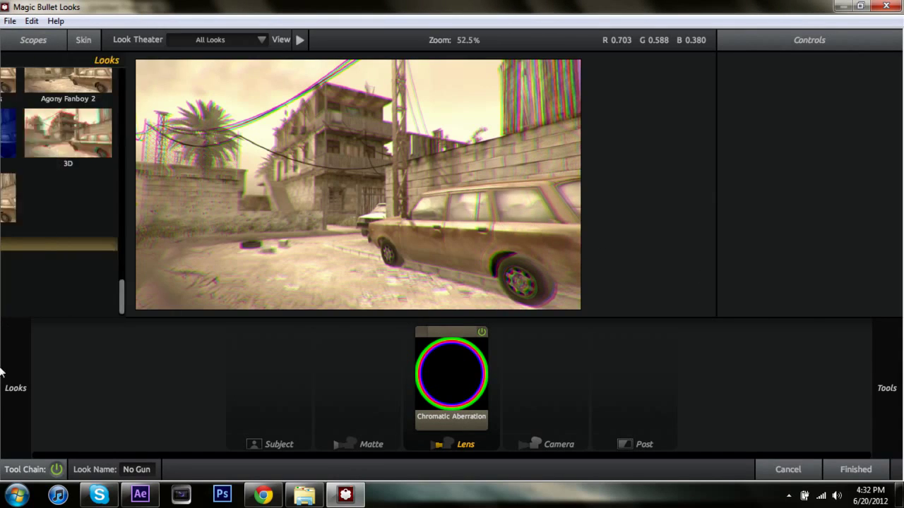
left_click(452, 375)
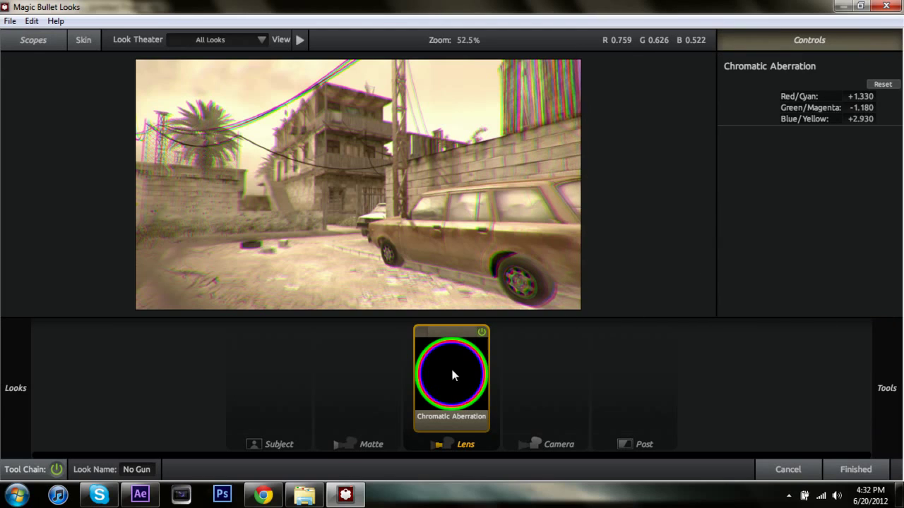
mouse_move(865, 97)
left_mouse_down()
mouse_move(875, 106)
mouse_move(861, 145)
mouse_move(467, 137)
left_mouse_up()
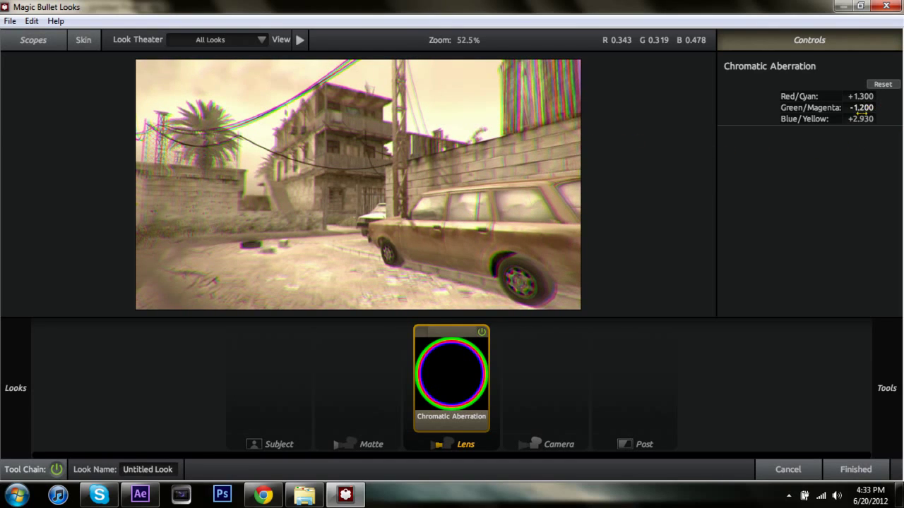
left_click_drag(862, 113, 748, 113)
left_click_drag(888, 119, 700, 433)
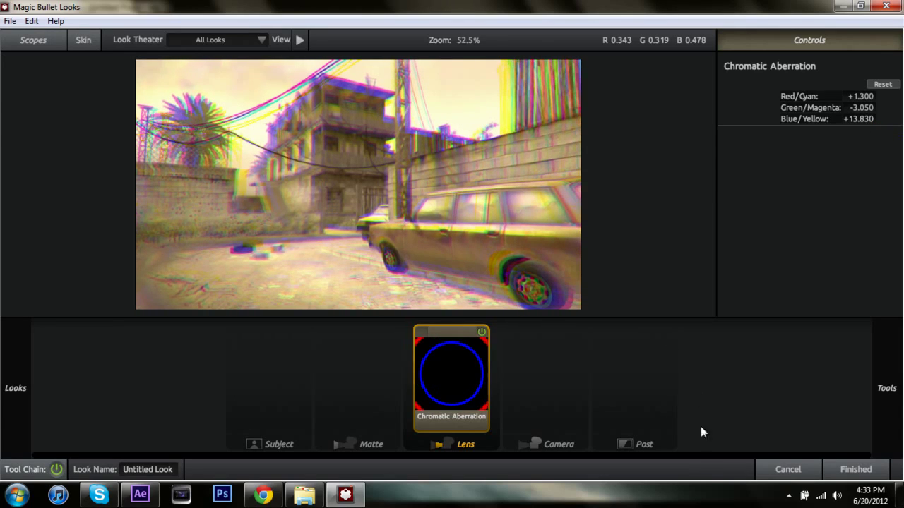
- Apply the updated look and nudge the adjustment layer up and to the left
left_click(853, 474)
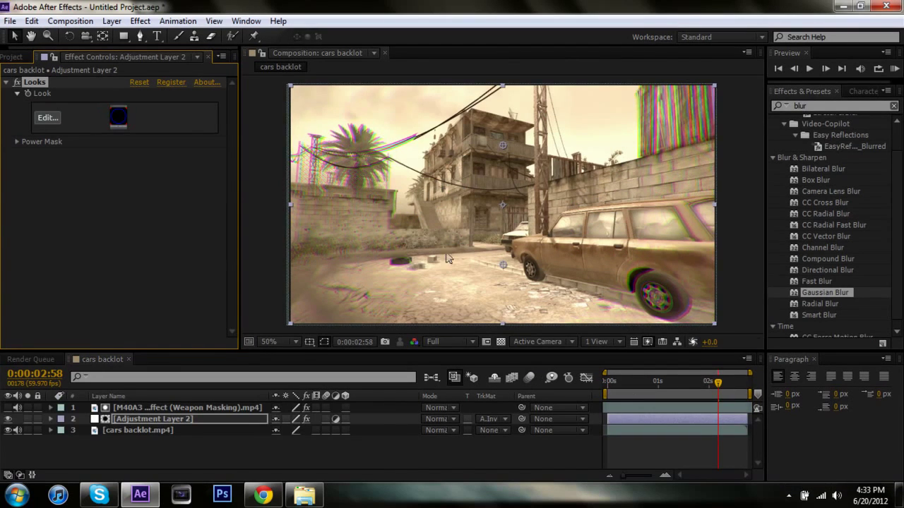
mouse_move(582, 243)
left_mouse_down()
mouse_move(569, 243)
mouse_move(582, 248)
left_mouse_up()
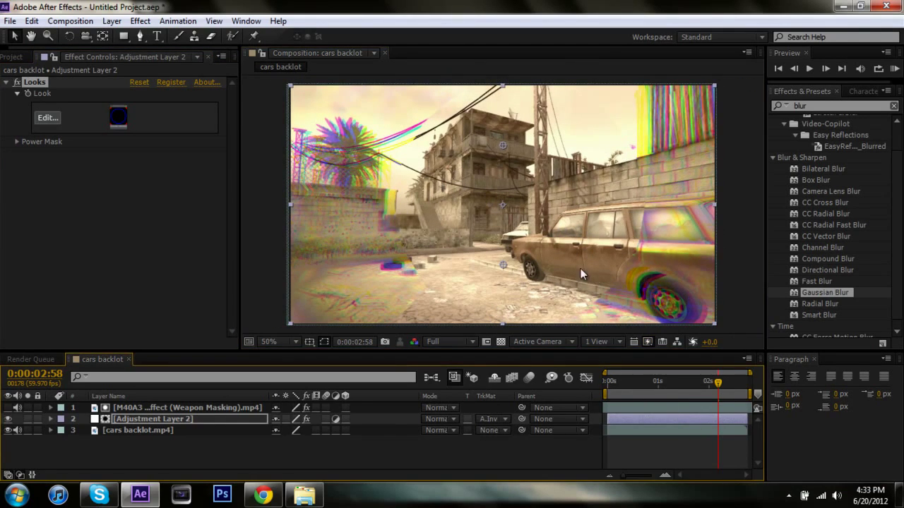
mouse_move(576, 273)
left_mouse_down()
mouse_move(555, 267)
mouse_move(578, 272)
left_mouse_up()
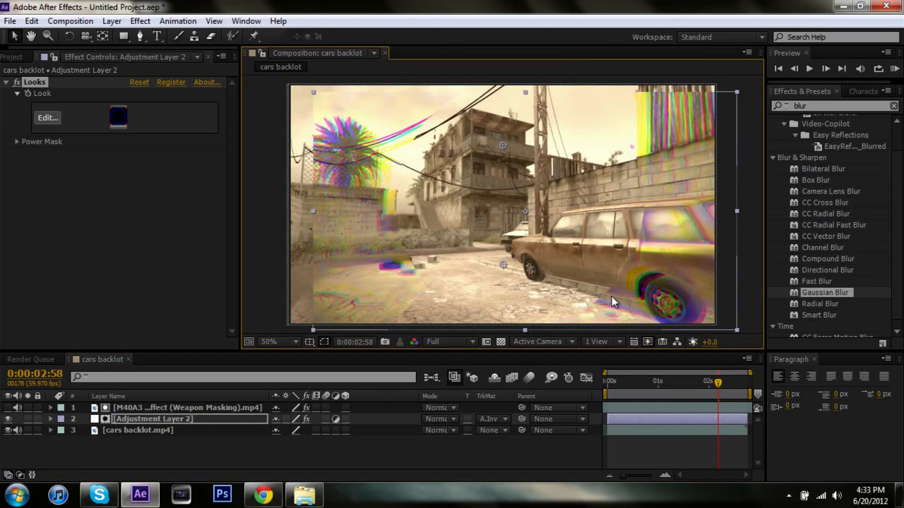
- Move the rifle layer up and to the left, then scrub the timeline to review
left_click(672, 408)
mouse_move(593, 308)
left_mouse_down()
mouse_move(573, 290)
mouse_move(578, 296)
left_mouse_up()
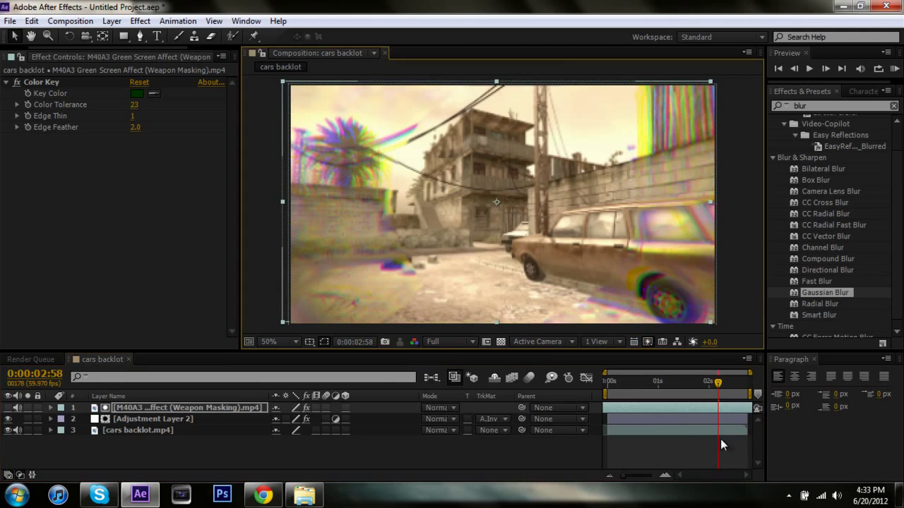
left_click_drag(608, 392, 719, 407)
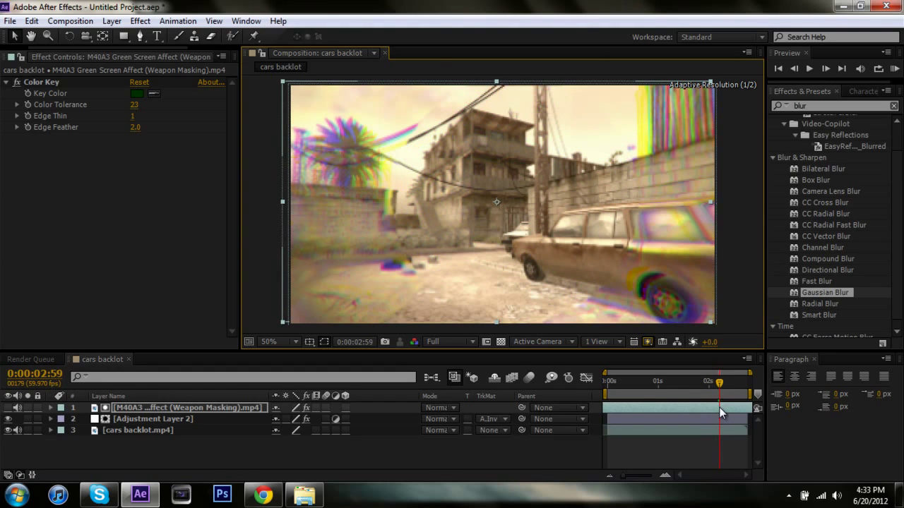
left_click(719, 406)
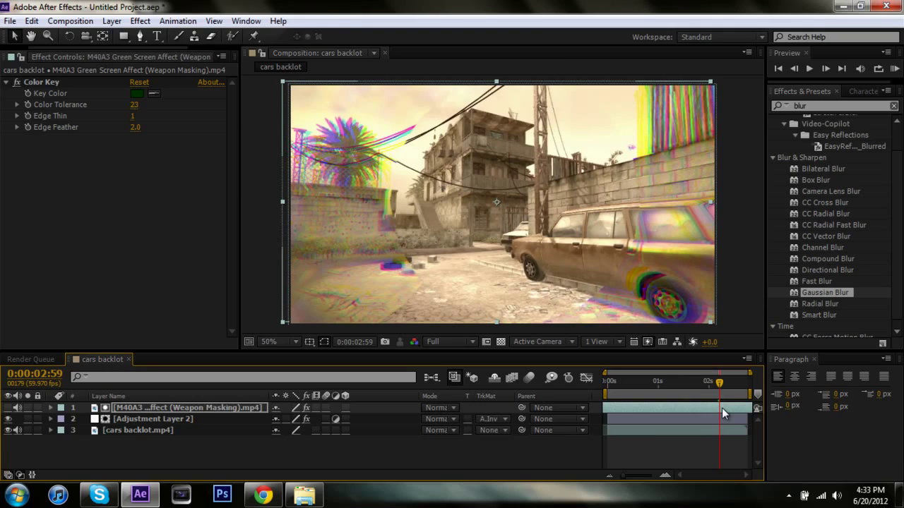